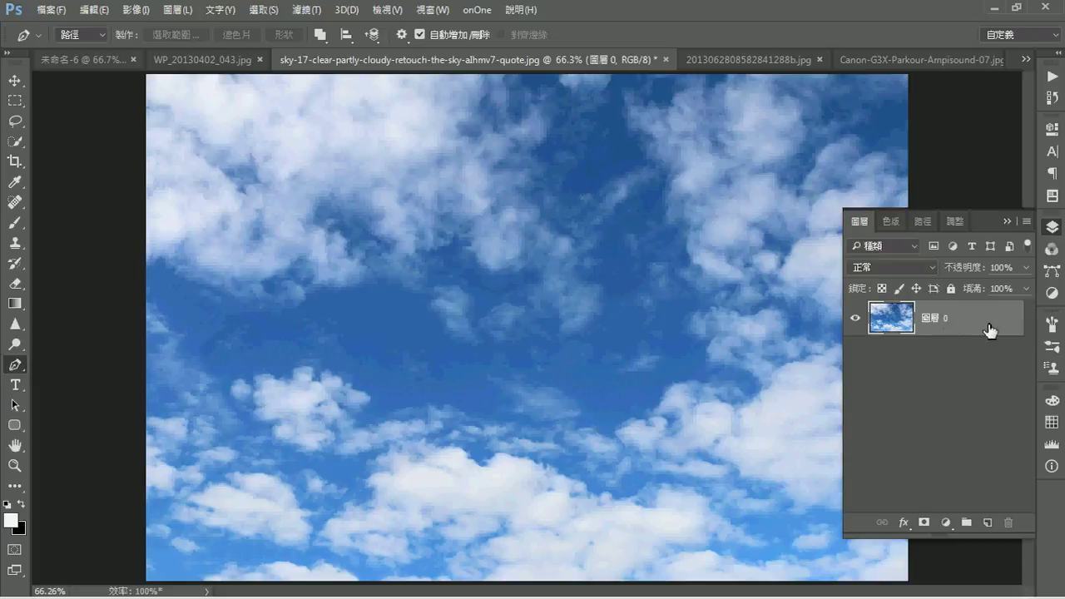
Step: Convert the sky layer into a locked background, then unlock it back into an ordinary layer
{"action": "left_click", "coordinate": [188, 10]}
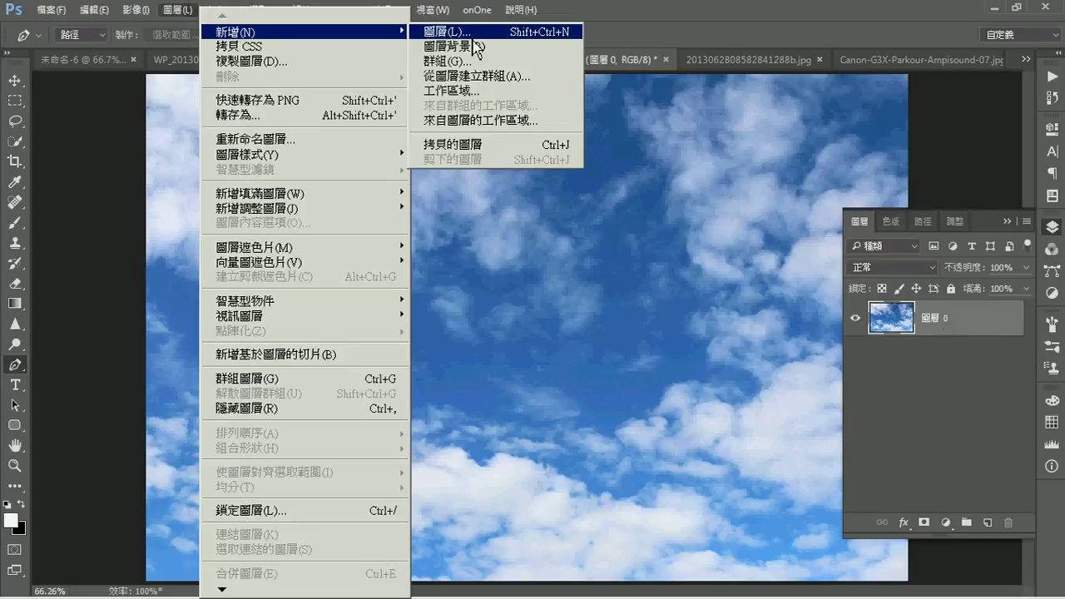
{"action": "left_click", "coordinate": [473, 46]}
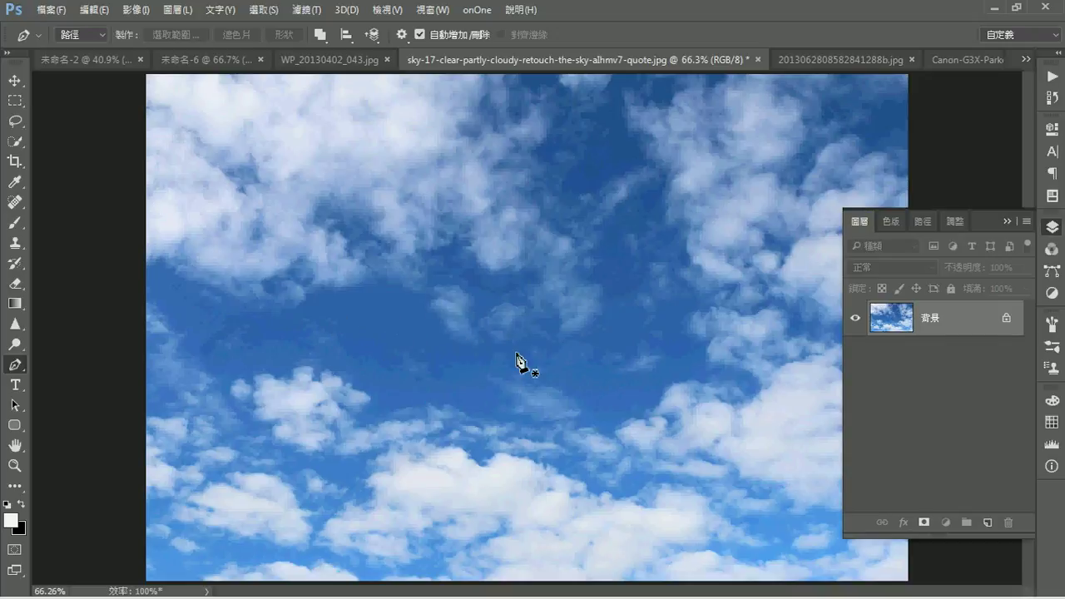
{"action": "left_click", "coordinate": [1007, 319]}
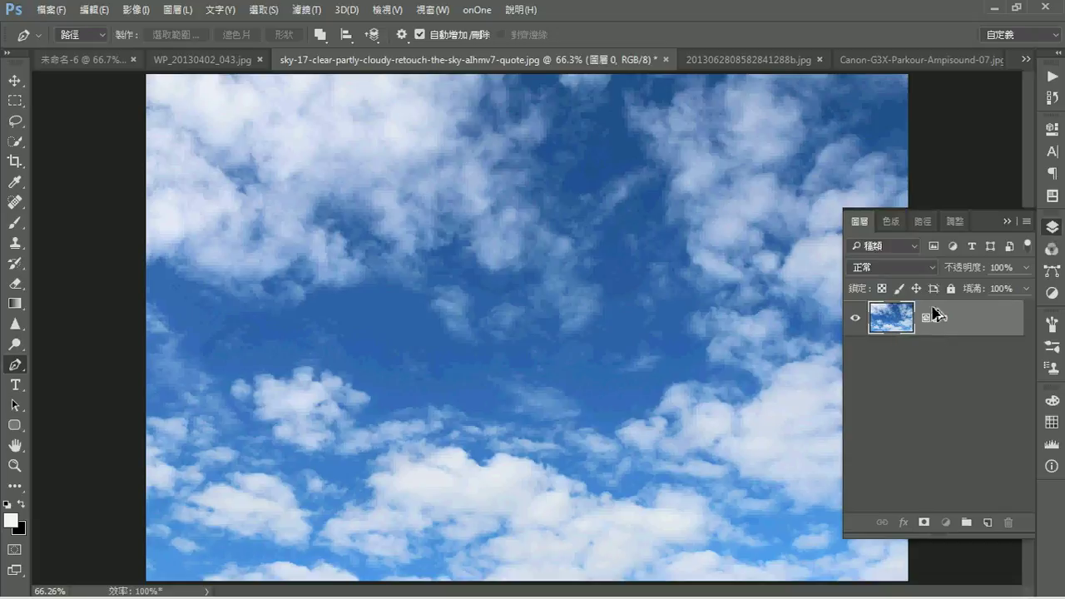
Step: Duplicate the sky layer a few times, then delete all the sky copies
{"action": "key", "text": "ctrl+j"}
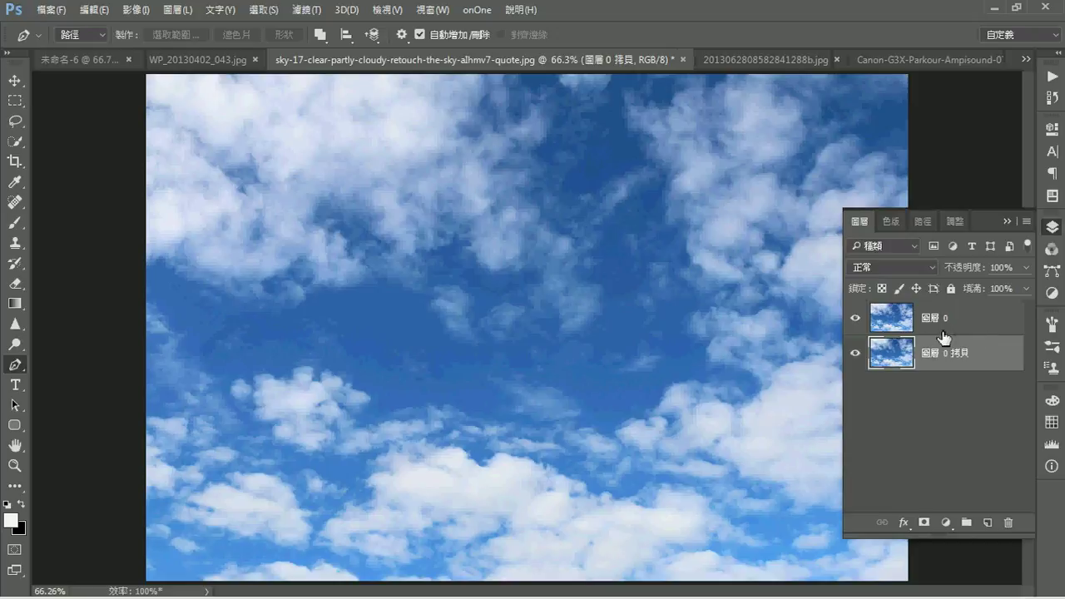
{"action": "key", "text": "ctrl+z"}
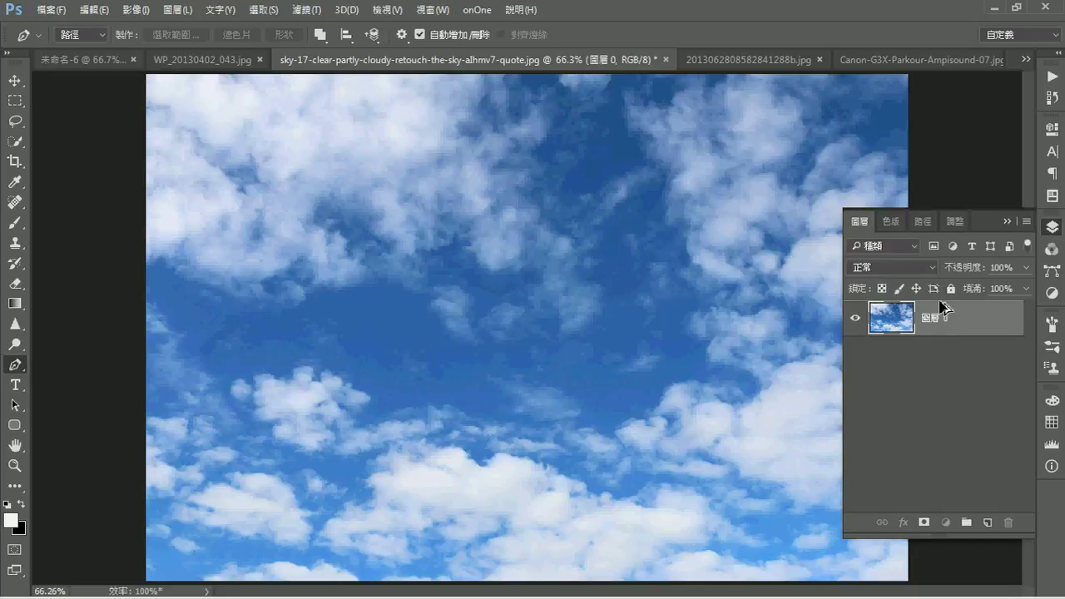
{"action": "key", "text": "ctrl+j"}
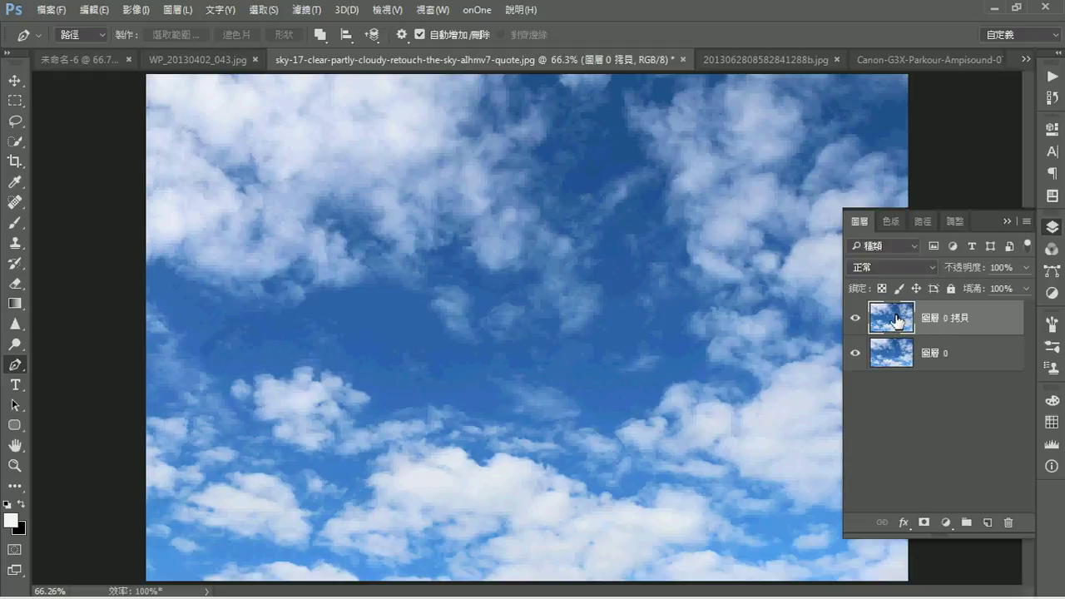
{"action": "left_click_drag", "start_coordinate": [895, 324], "coordinate": [957, 385]}
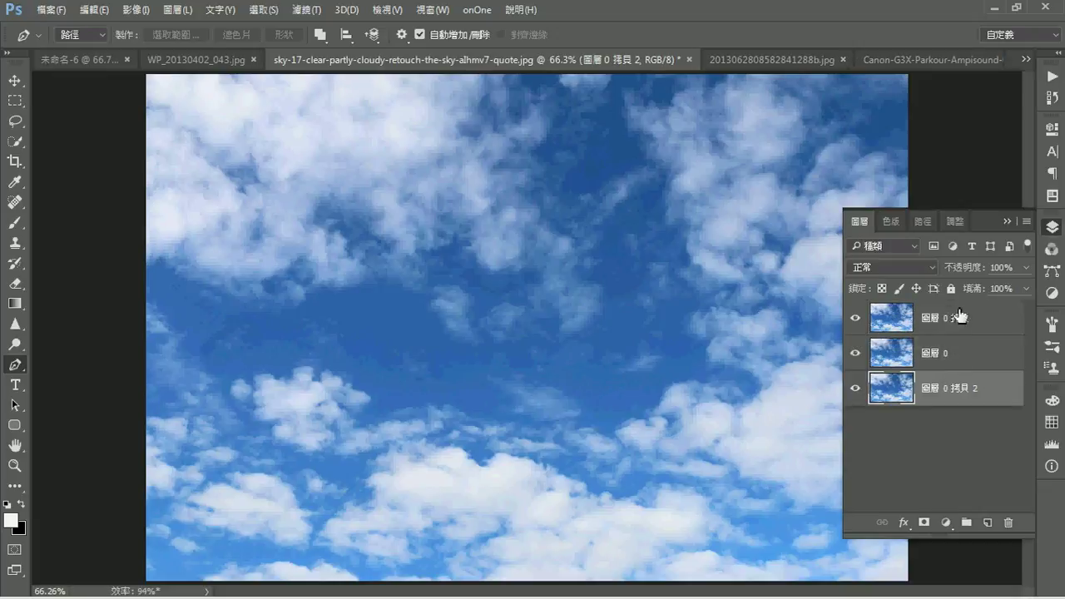
{"action": "mouse_move", "coordinate": [897, 381]}
{"action": "left_mouse_down"}
{"action": "mouse_move", "coordinate": [968, 416]}
{"action": "mouse_move", "coordinate": [1008, 522]}
{"action": "left_mouse_up"}
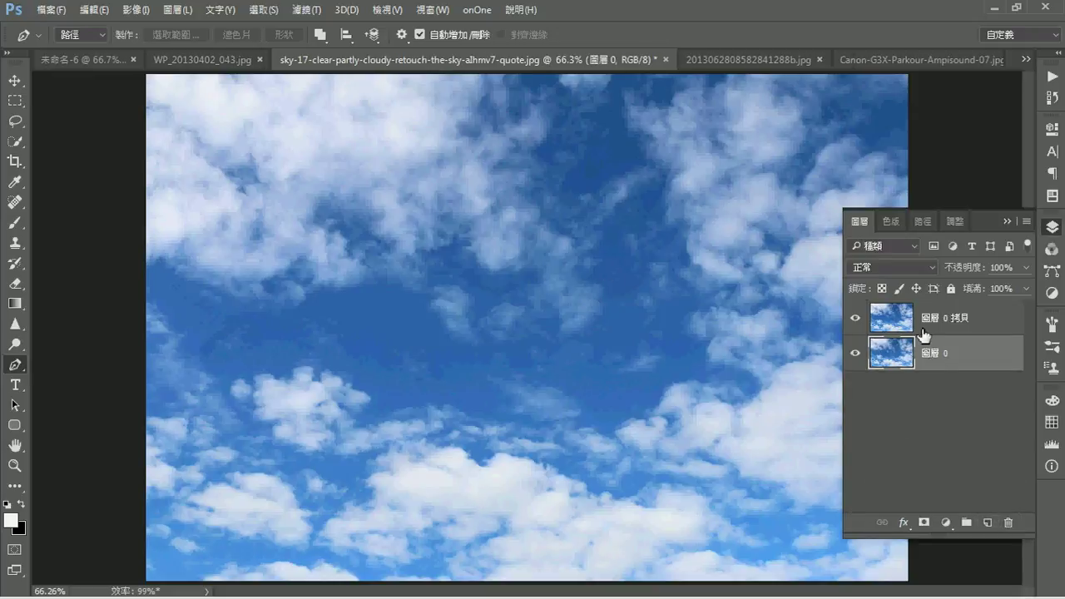
{"action": "left_click_drag", "start_coordinate": [923, 333], "coordinate": [1008, 522]}
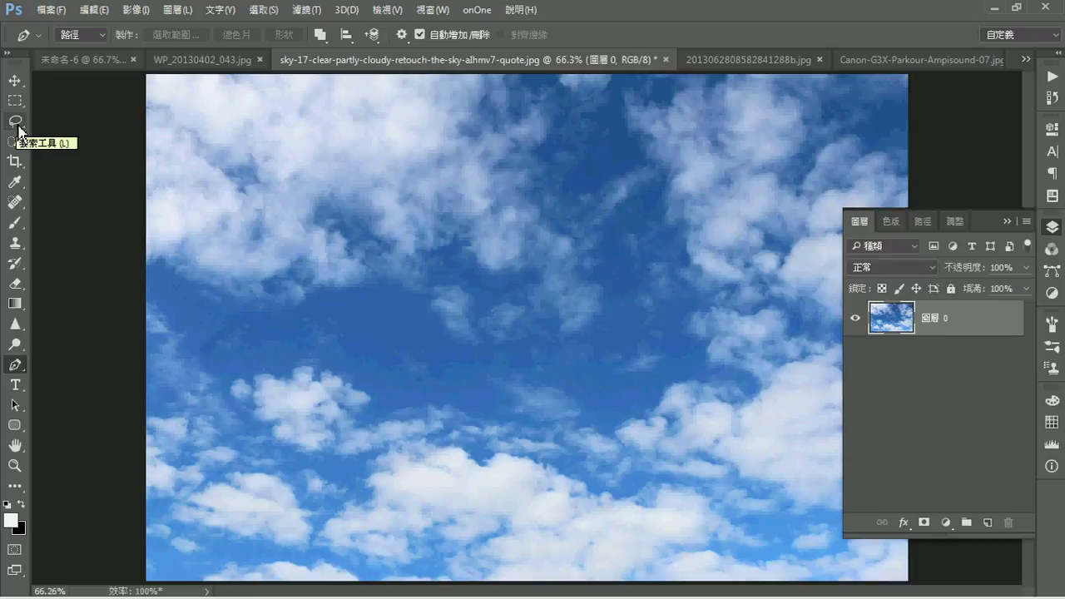
Step: Lasso a small patch of sky and shift it up and left
{"action": "left_click", "coordinate": [18, 129]}
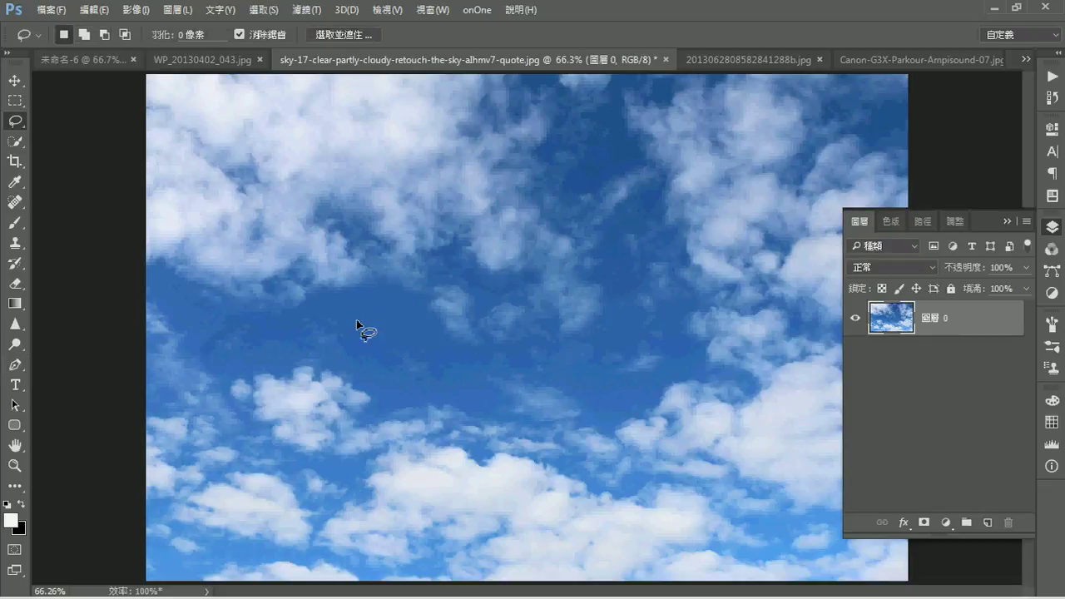
{"action": "mouse_move", "coordinate": [374, 357]}
{"action": "left_mouse_down"}
{"action": "mouse_move", "coordinate": [377, 339]}
{"action": "mouse_move", "coordinate": [429, 343]}
{"action": "left_mouse_up"}
{"action": "left_click", "coordinate": [14, 81]}
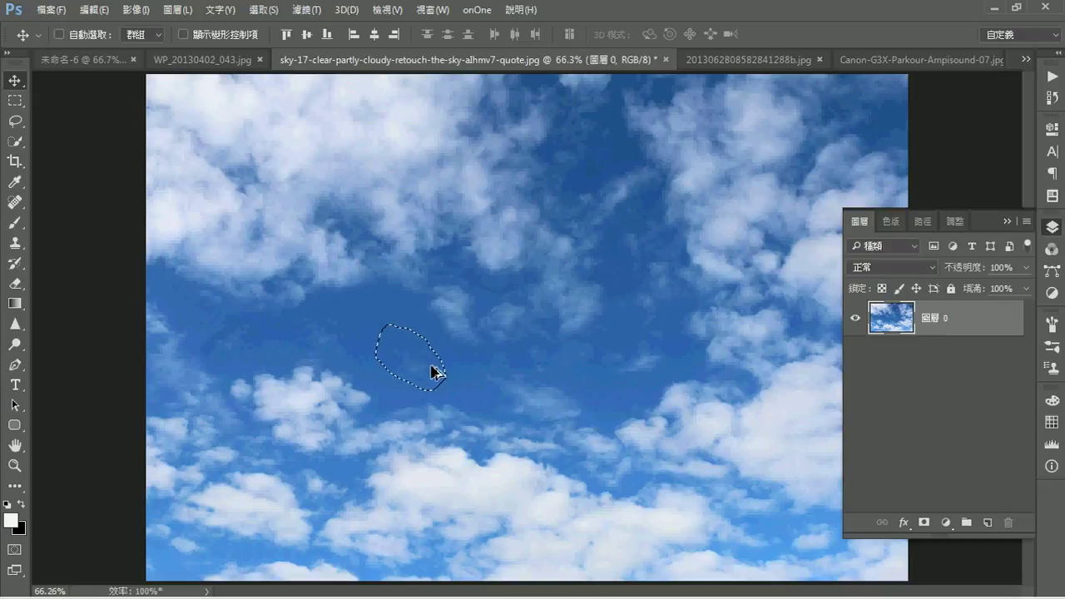
{"action": "mouse_move", "coordinate": [411, 375]}
{"action": "left_mouse_down"}
{"action": "mouse_move", "coordinate": [376, 327]}
{"action": "mouse_move", "coordinate": [371, 344]}
{"action": "mouse_move", "coordinate": [364, 339]}
{"action": "mouse_move", "coordinate": [364, 309]}
{"action": "mouse_move", "coordinate": [363, 341]}
{"action": "left_mouse_up"}
Step: Free-transform the sky patch, flip it horizontally, nudge it up-right and apply
{"action": "key", "text": "ctrl"}
{"action": "key", "text": "ctrl+t"}
{"action": "right_click", "coordinate": [375, 326]}
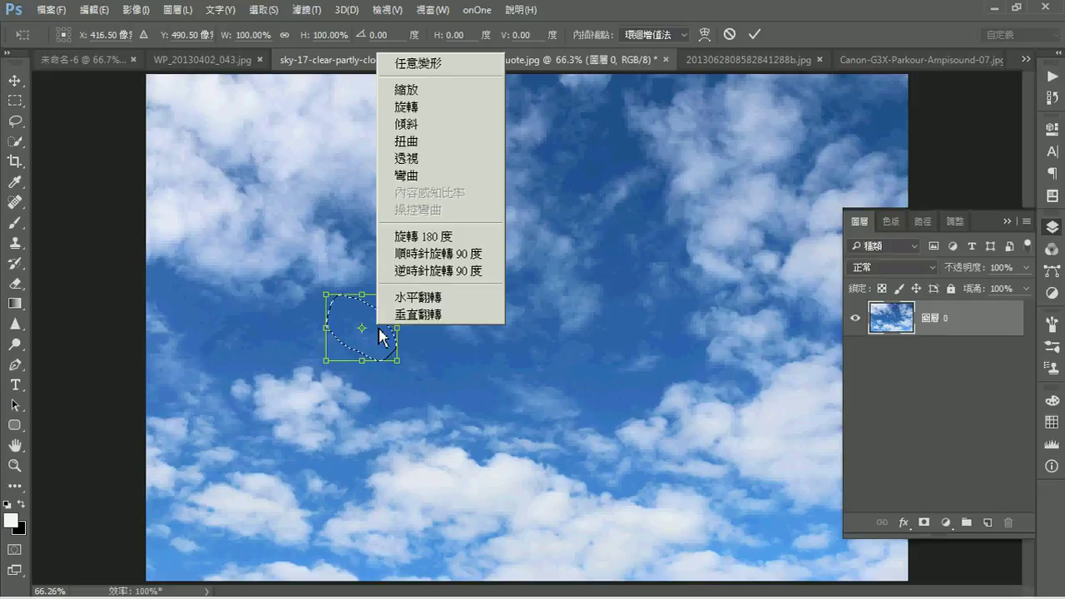
{"action": "left_click", "coordinate": [391, 301]}
{"action": "mouse_move", "coordinate": [381, 338]}
{"action": "left_mouse_down"}
{"action": "mouse_move", "coordinate": [387, 312]}
{"action": "mouse_move", "coordinate": [400, 322]}
{"action": "left_mouse_up"}
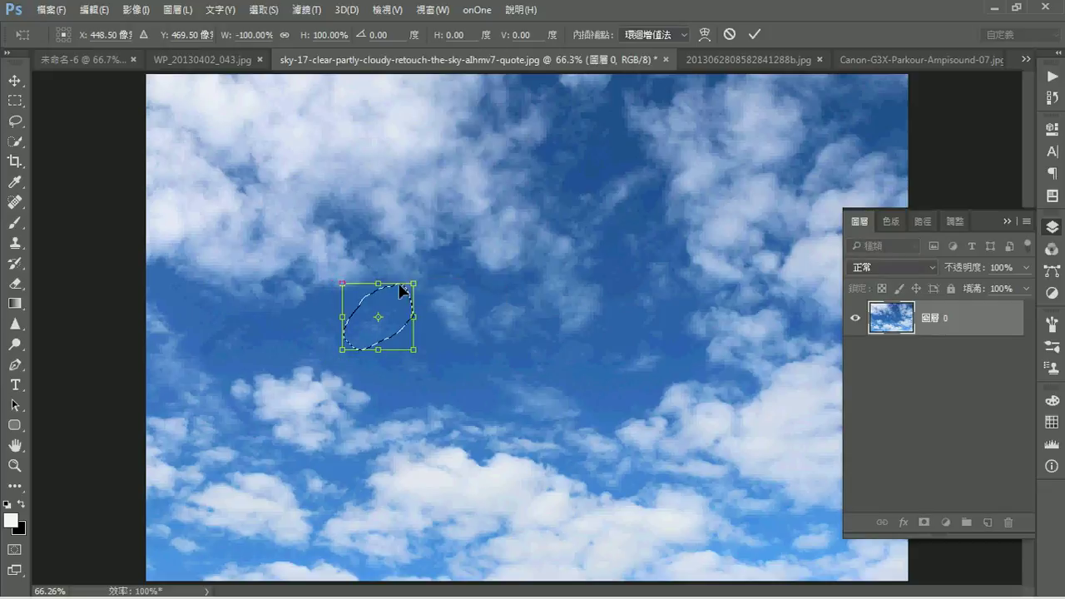
{"action": "left_click", "coordinate": [754, 34]}
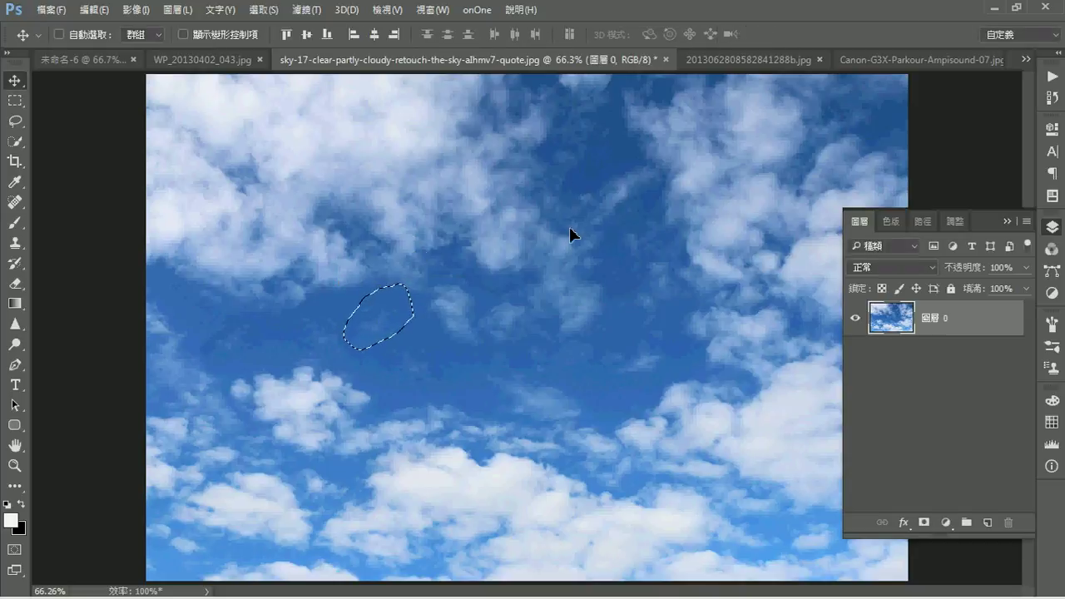
Step: Deselect everything and switch to the gas-station photo
{"action": "key", "text": "ctrl"}
{"action": "key", "text": "ctrl+d"}
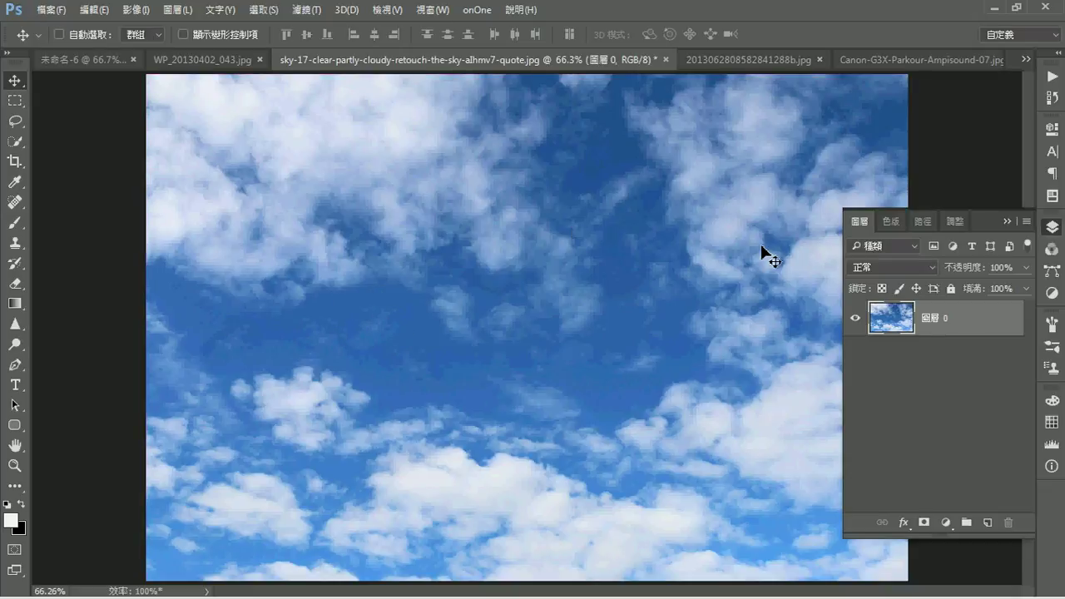
{"action": "left_click", "coordinate": [728, 63]}
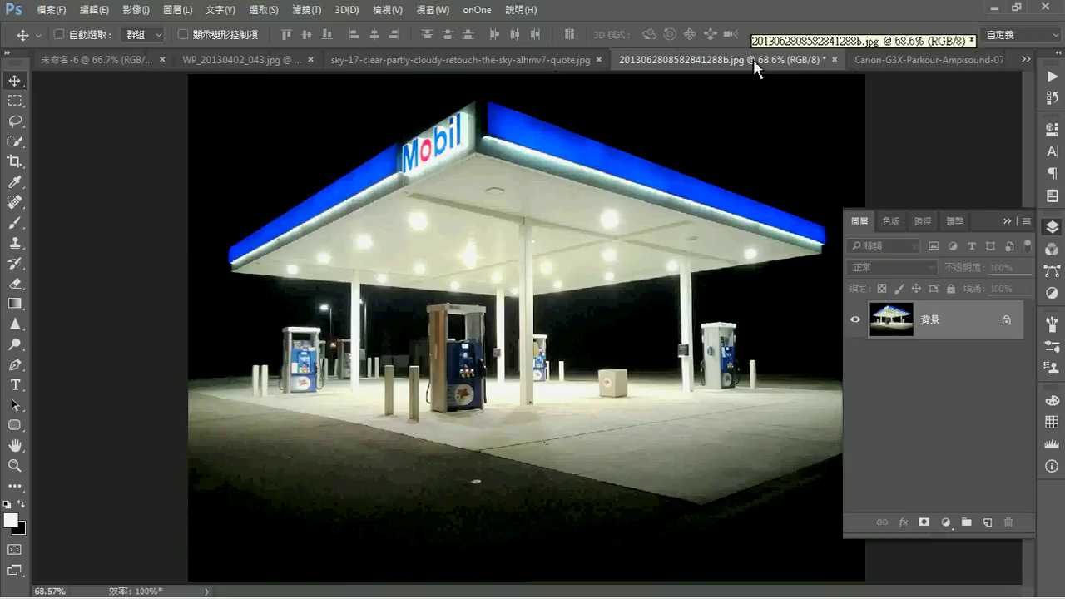
Step: Float the gas-station document and drag its image into the sky document
{"action": "mouse_move", "coordinate": [703, 63]}
{"action": "left_mouse_down"}
{"action": "mouse_move", "coordinate": [789, 151]}
{"action": "mouse_move", "coordinate": [681, 139]}
{"action": "left_mouse_up"}
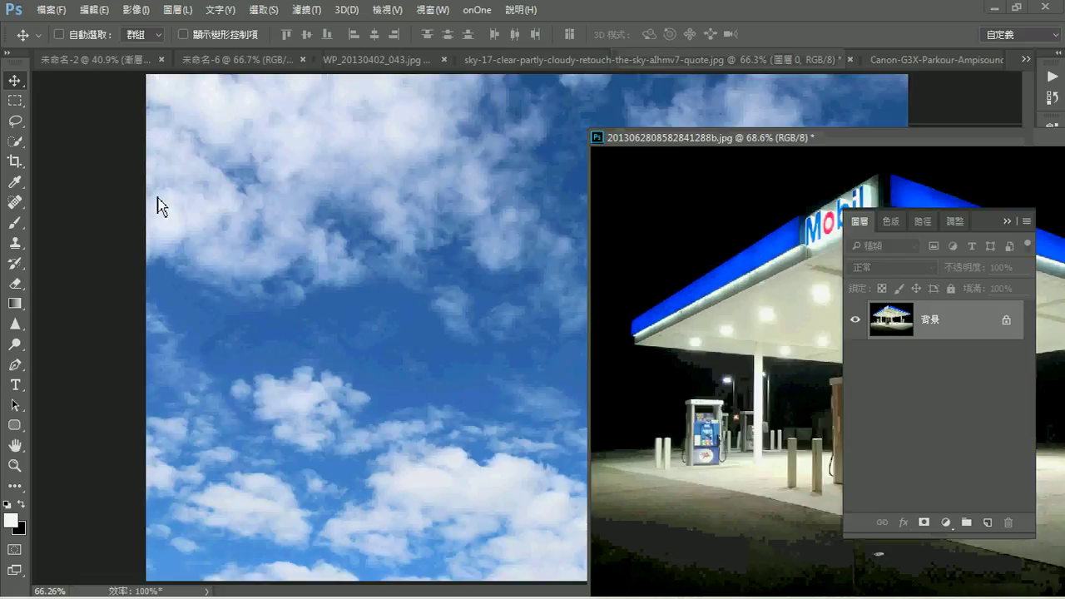
{"action": "right_click", "coordinate": [23, 87]}
{"action": "left_click", "coordinate": [49, 81]}
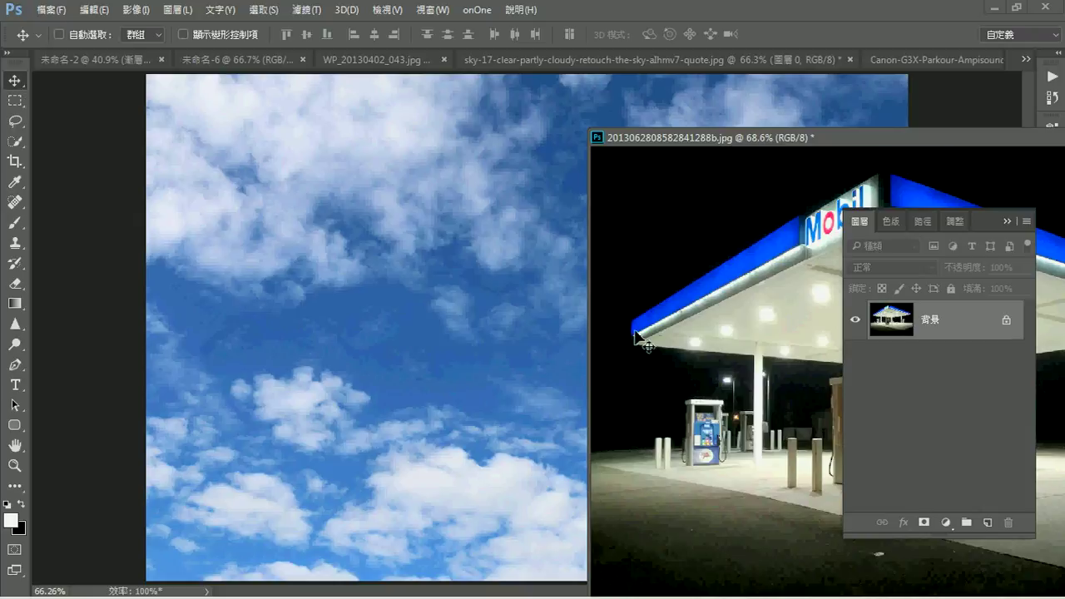
{"action": "mouse_move", "coordinate": [754, 446]}
{"action": "left_mouse_down"}
{"action": "mouse_move", "coordinate": [706, 458]}
{"action": "mouse_move", "coordinate": [427, 376]}
{"action": "left_mouse_up"}
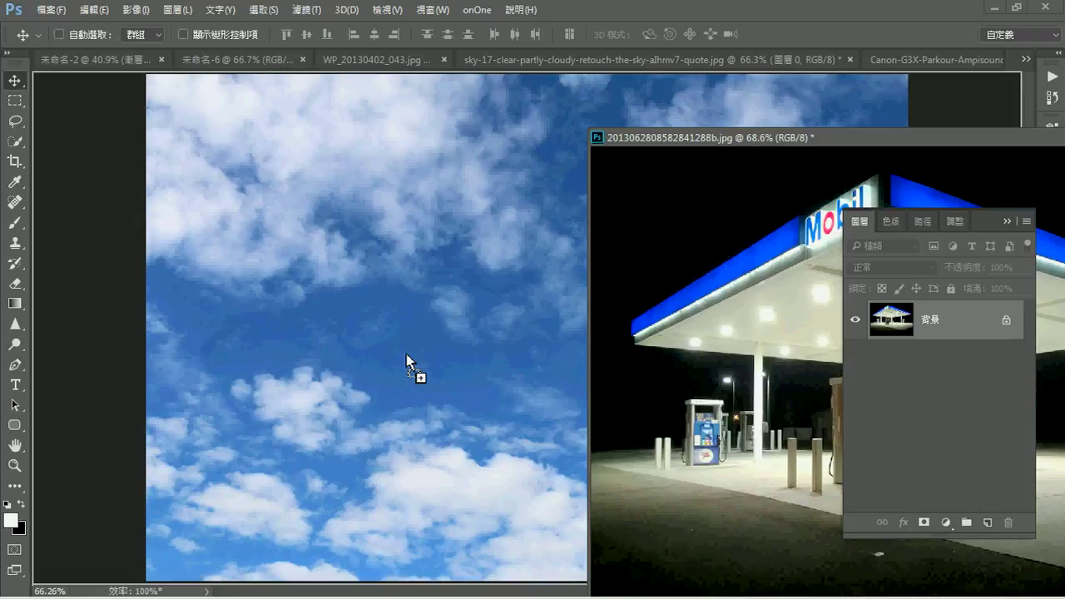
{"action": "left_click_drag", "start_coordinate": [406, 354], "coordinate": [409, 359]}
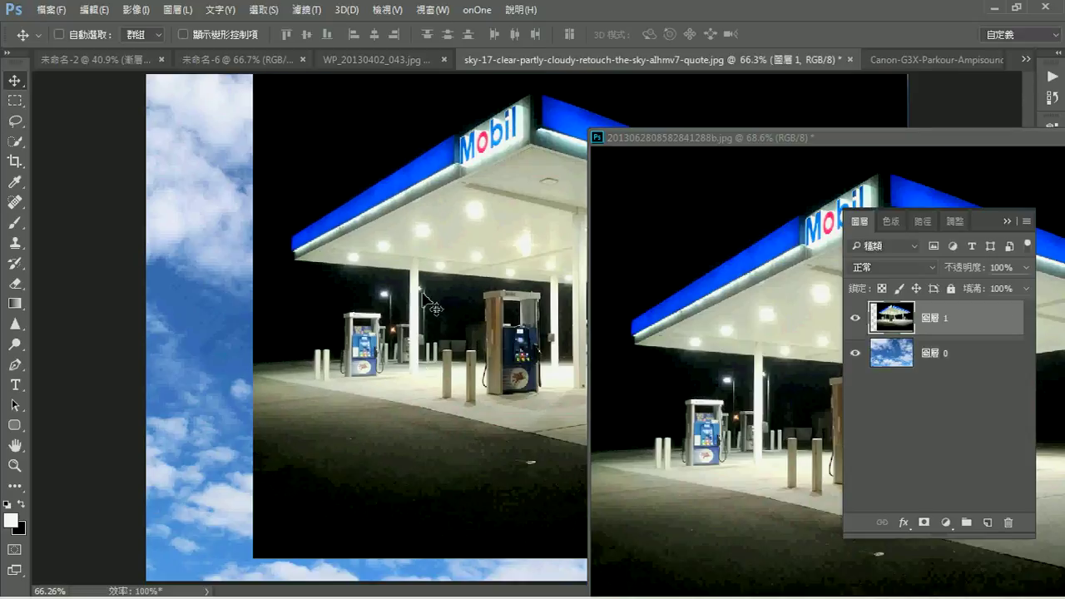
{"action": "left_click_drag", "start_coordinate": [447, 264], "coordinate": [398, 277]}
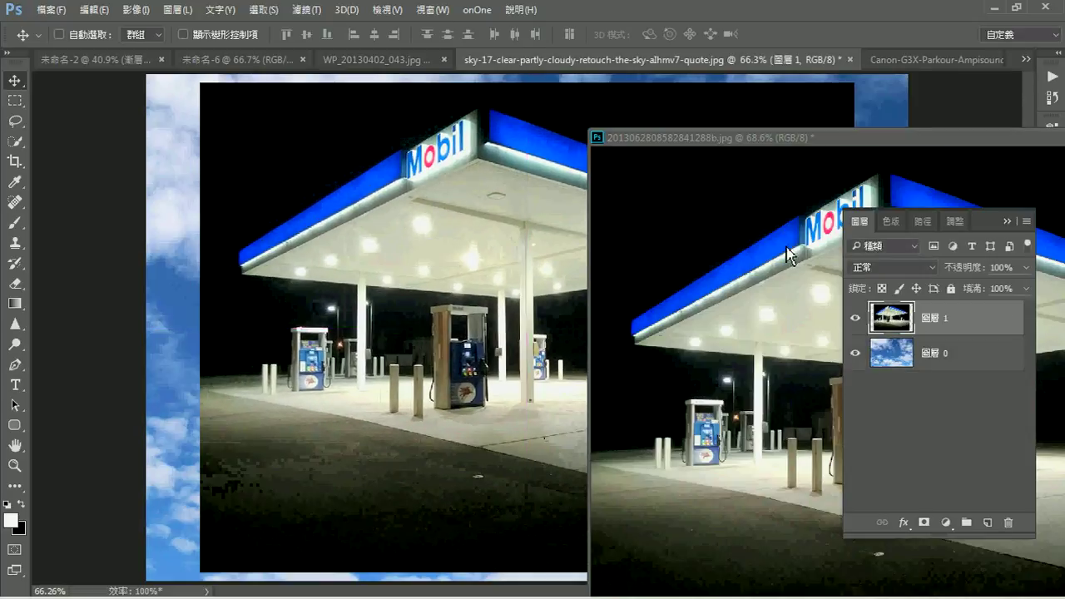
Step: Minimise the floating gas-station window and delete both added gas-station layers
{"action": "left_click_drag", "start_coordinate": [1040, 139], "coordinate": [680, 171]}
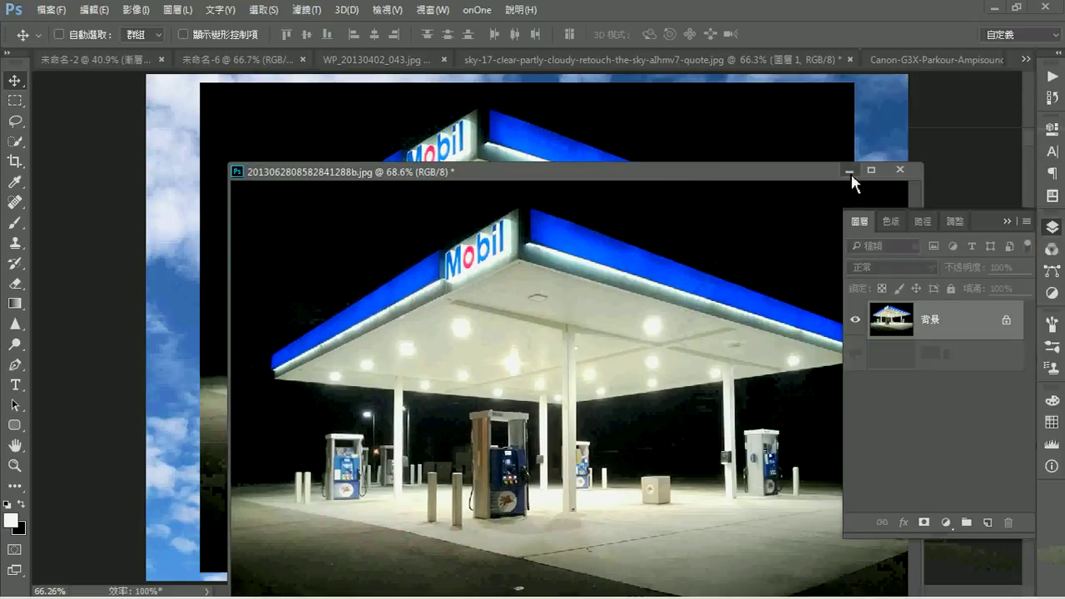
{"action": "left_click", "coordinate": [849, 172]}
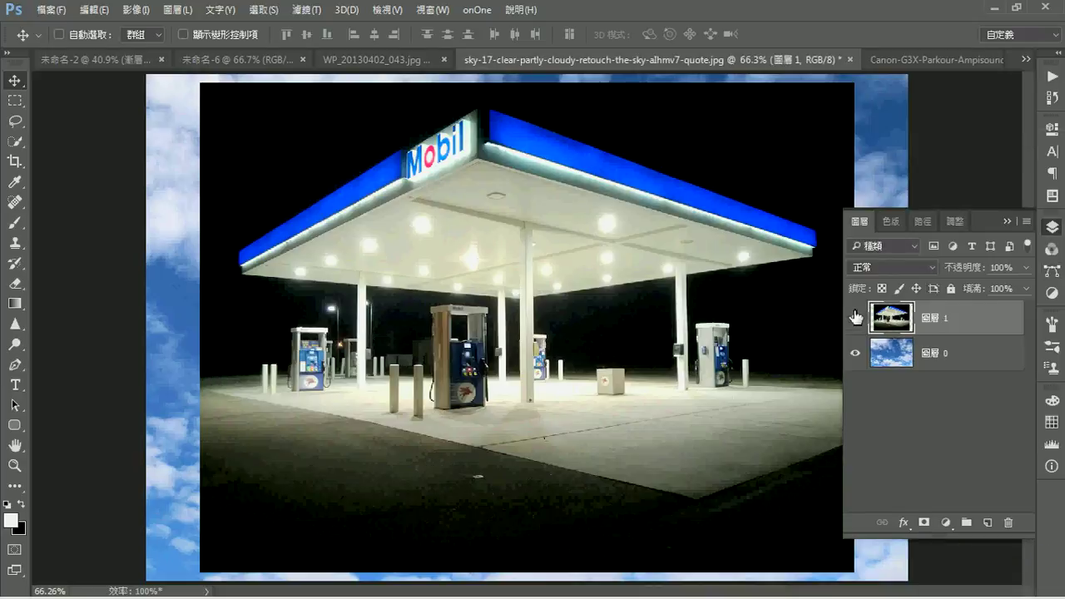
{"action": "left_click_drag", "start_coordinate": [578, 308], "coordinate": [503, 347]}
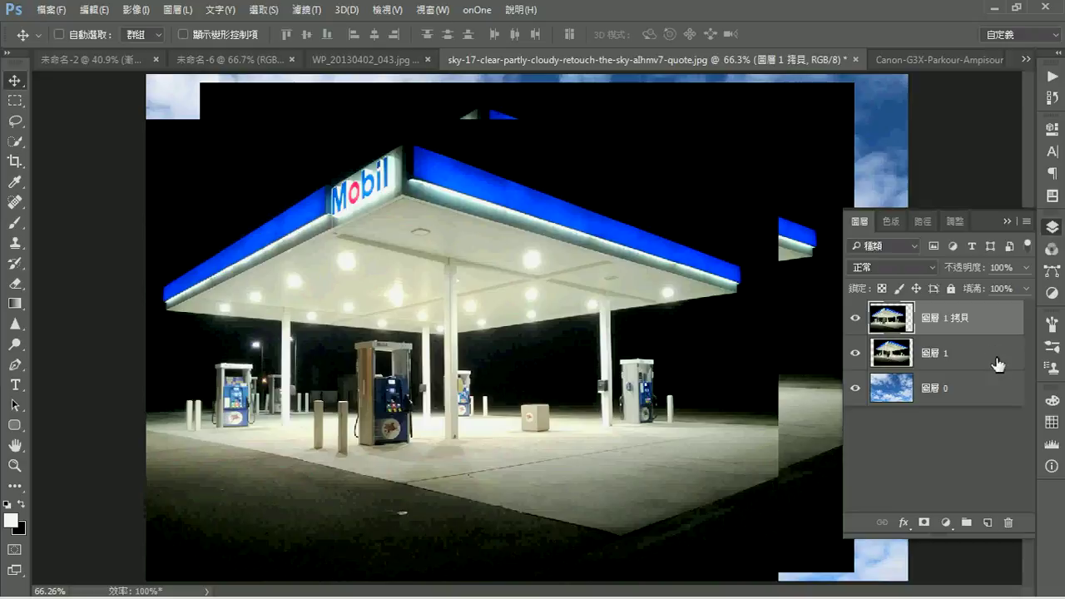
{"action": "left_click", "coordinate": [998, 363], "text": "shift"}
{"action": "left_click_drag", "start_coordinate": [987, 311], "coordinate": [1008, 522]}
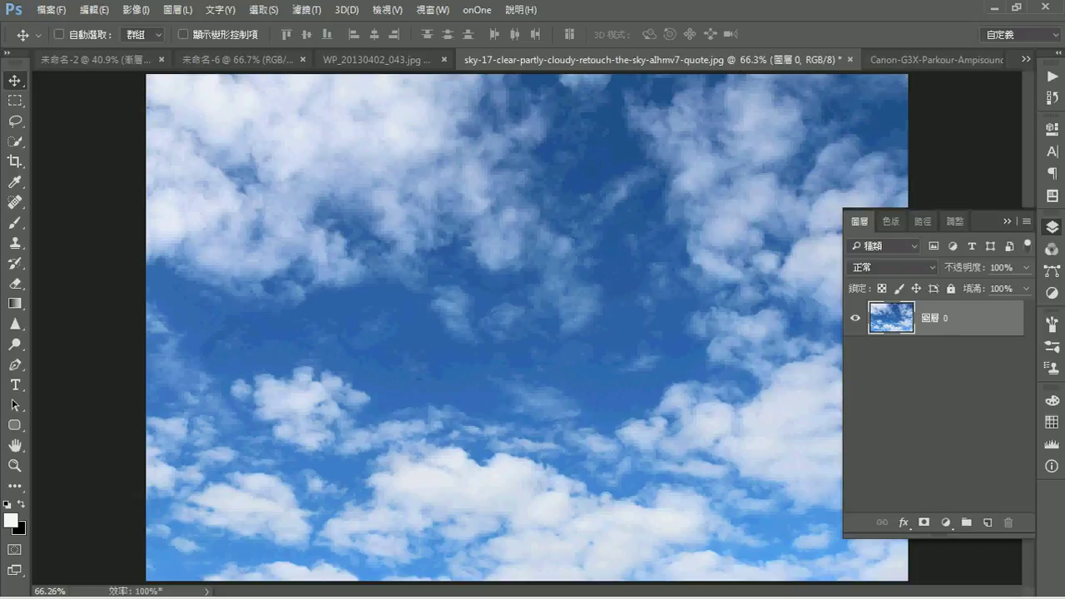
Step: Show the Swatches panel through the Window menu
{"action": "left_click", "coordinate": [1054, 423]}
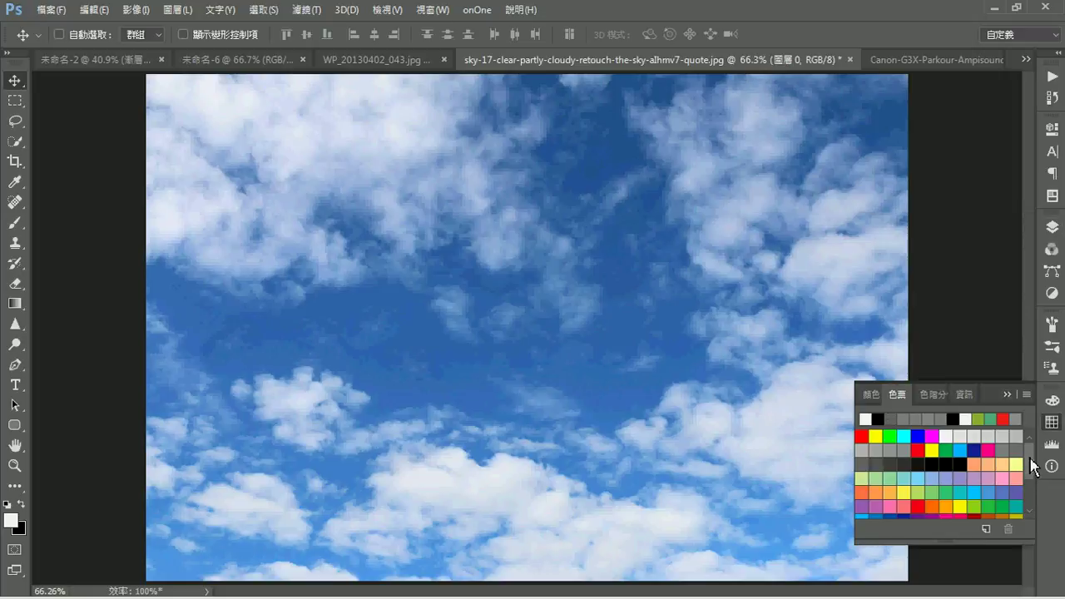
{"action": "left_click_drag", "start_coordinate": [1033, 466], "coordinate": [1032, 508]}
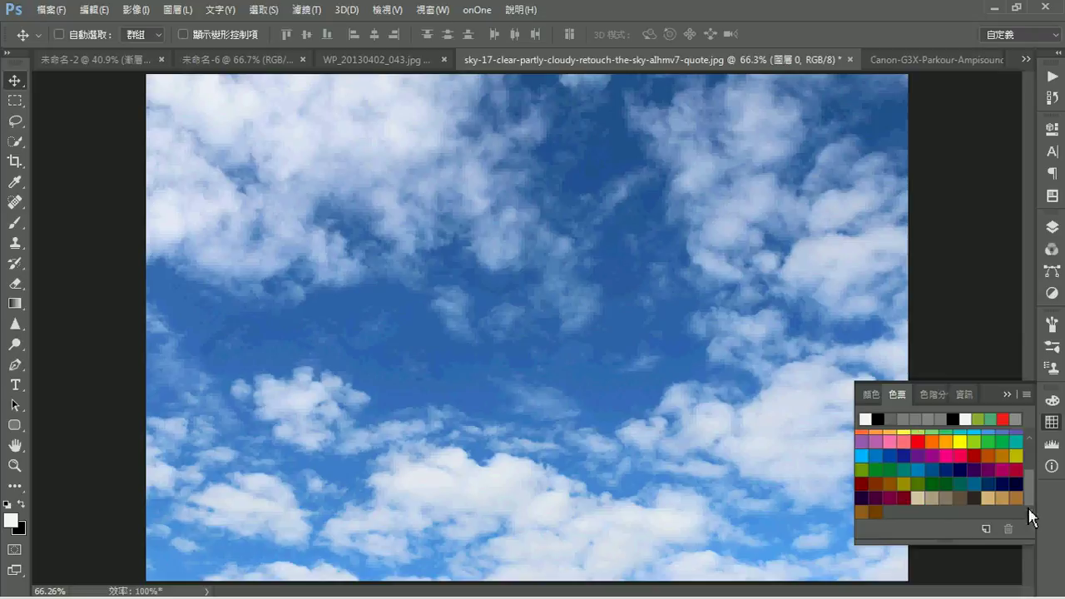
{"action": "left_click", "coordinate": [1052, 426]}
{"action": "left_click", "coordinate": [439, 12]}
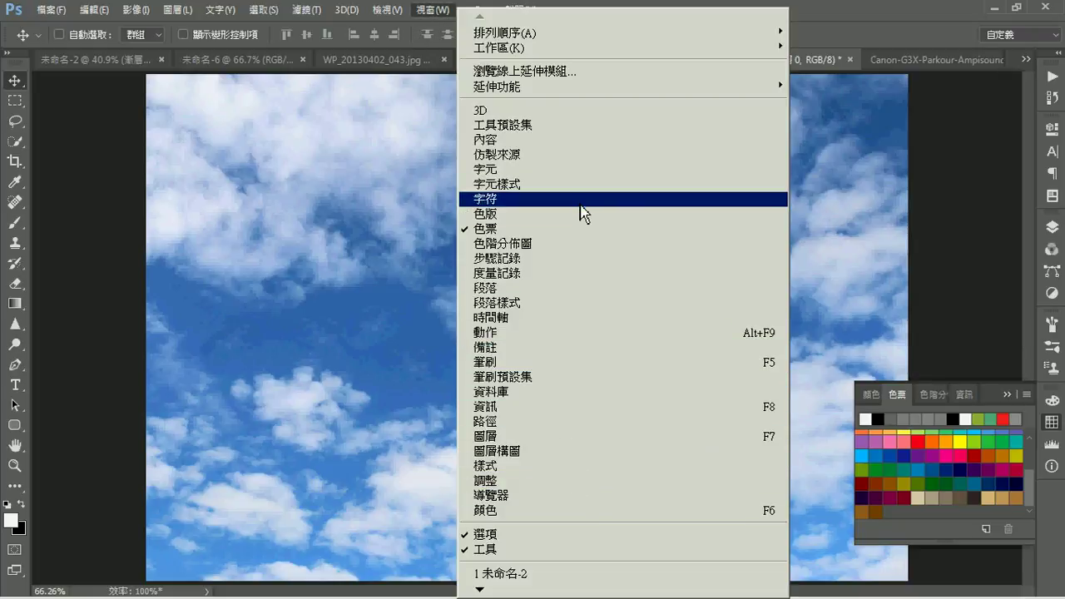
{"action": "left_click", "coordinate": [549, 229]}
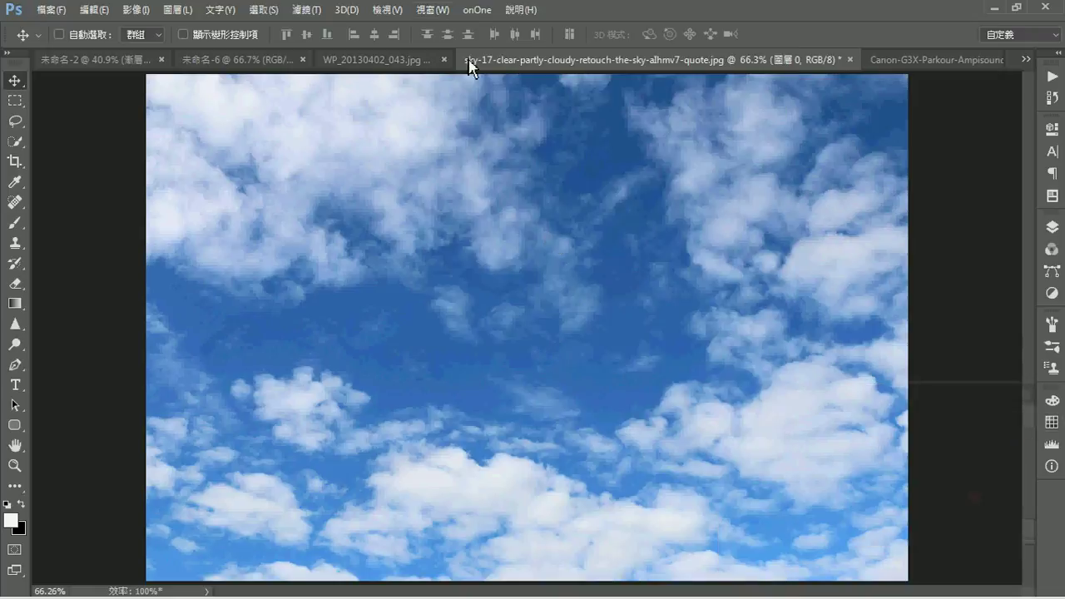
{"action": "left_click", "coordinate": [434, 10]}
{"action": "left_click", "coordinate": [516, 229]}
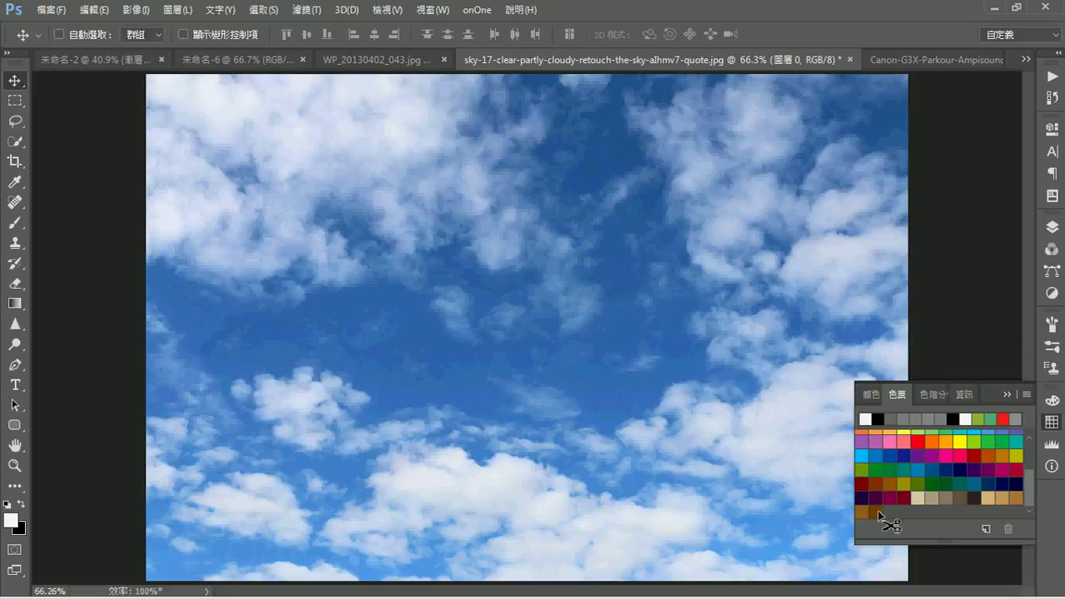
Step: Delete the last three brown swatches and collapse the Swatches panel
{"action": "left_click", "coordinate": [878, 510], "text": "alt"}
{"action": "left_click", "coordinate": [864, 512], "text": "alt"}
{"action": "left_click", "coordinate": [1010, 505], "text": "alt"}
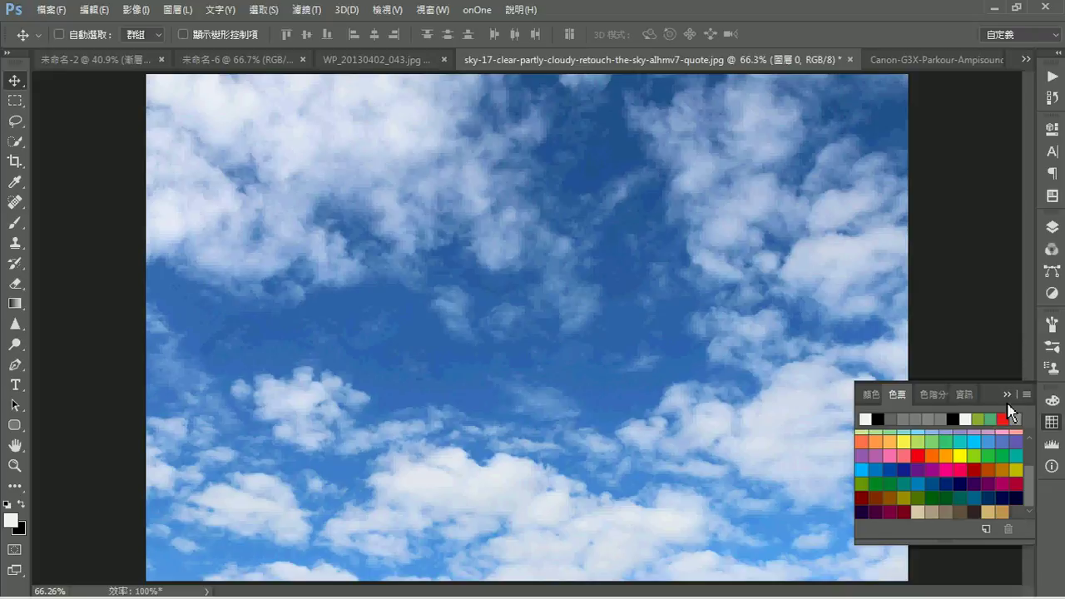
{"action": "left_click", "coordinate": [1007, 395]}
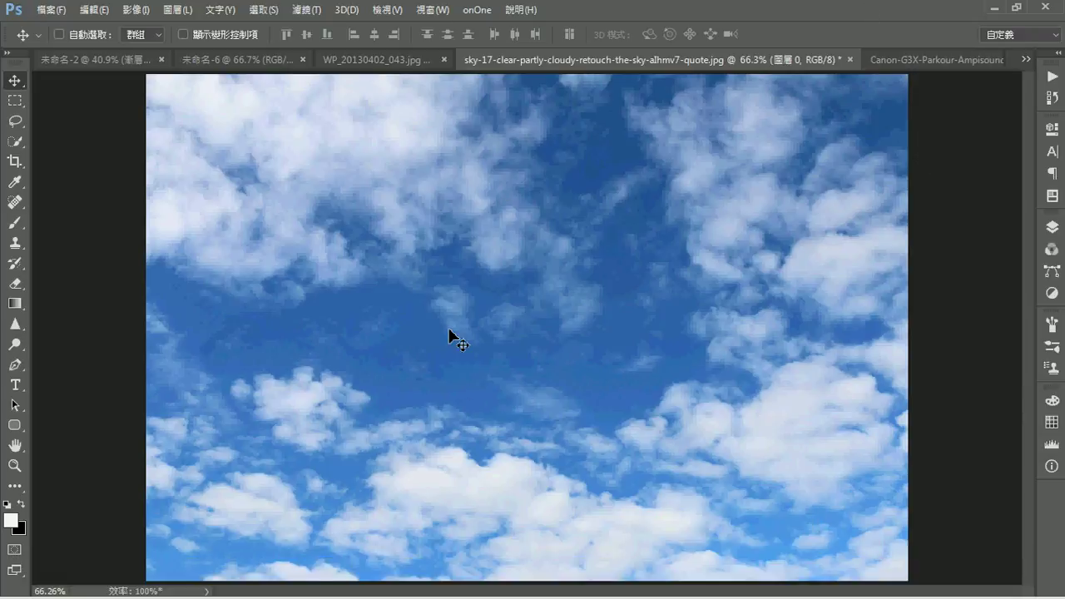
{"action": "left_click", "coordinate": [936, 61]}
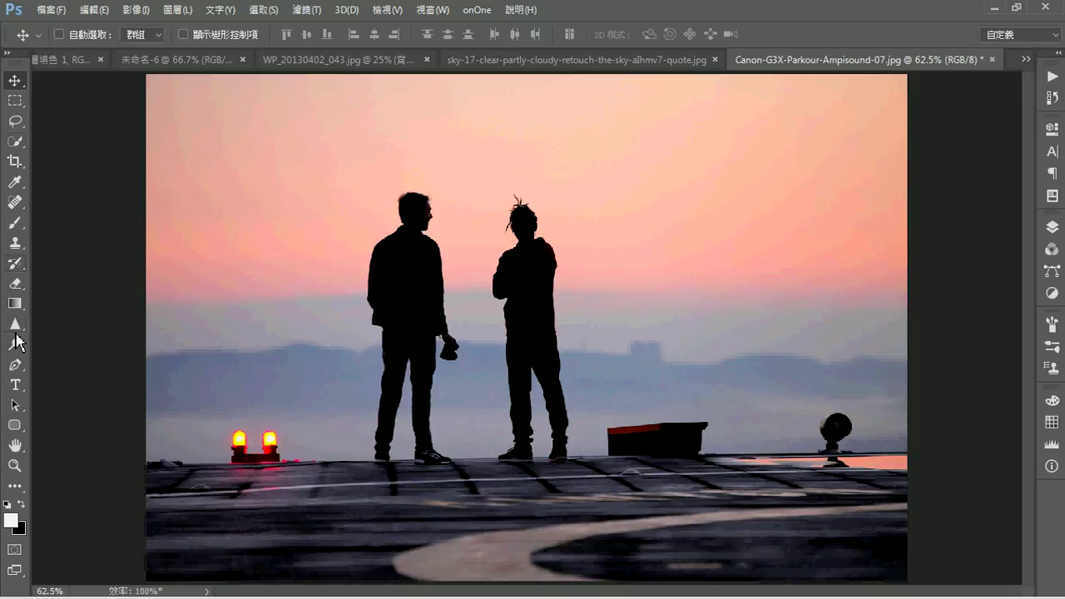
Step: Browse the healing and Content-Aware Move tools, then settle on the Lasso tool
{"action": "left_click", "coordinate": [19, 262]}
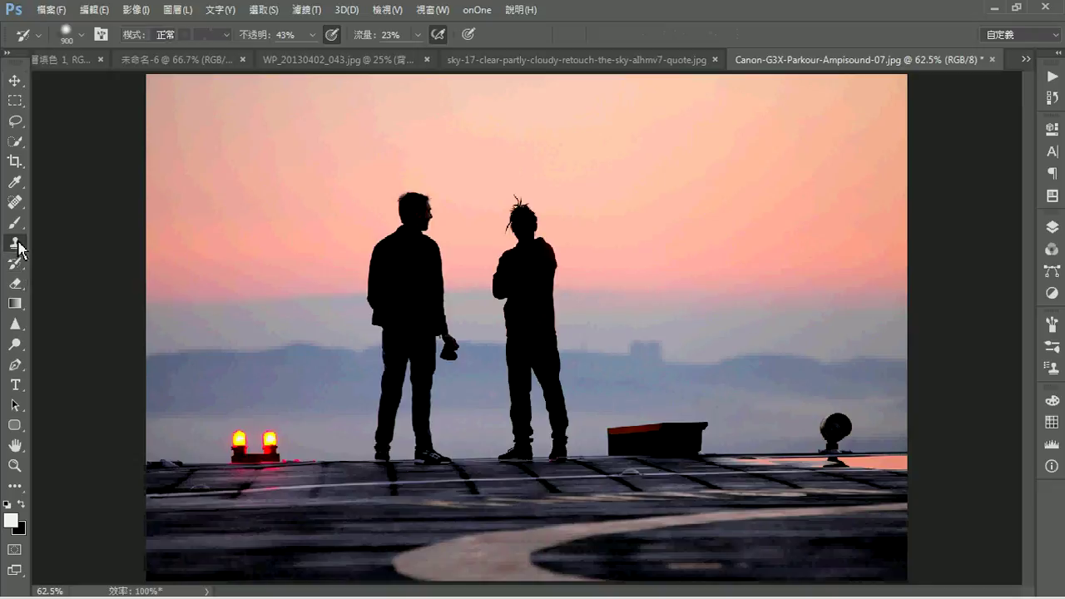
{"action": "left_click", "coordinate": [19, 243]}
{"action": "left_click", "coordinate": [15, 202]}
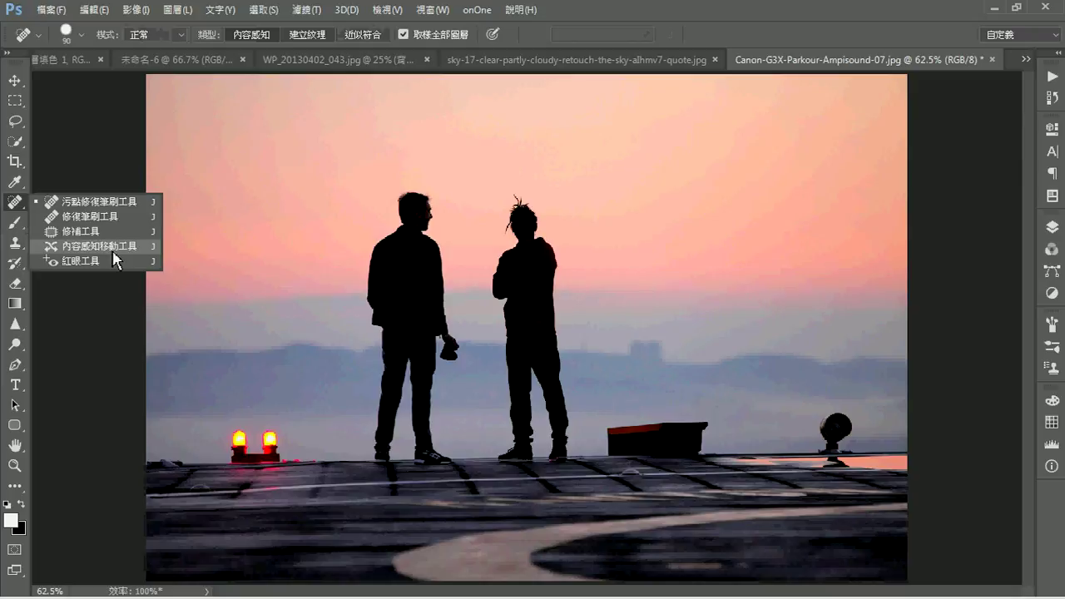
{"action": "left_click", "coordinate": [132, 247]}
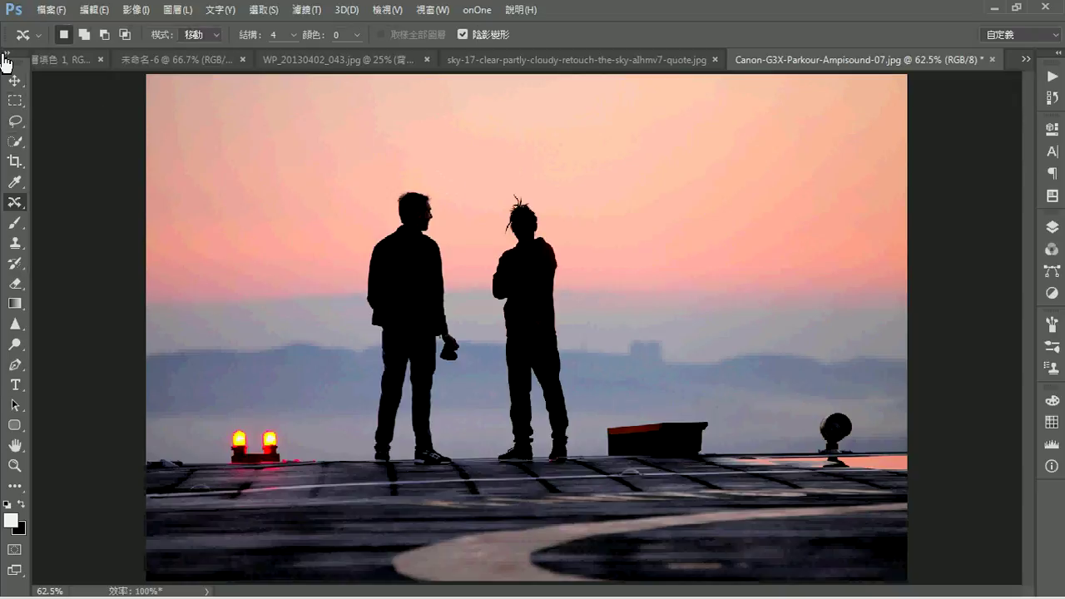
{"action": "left_click", "coordinate": [15, 82]}
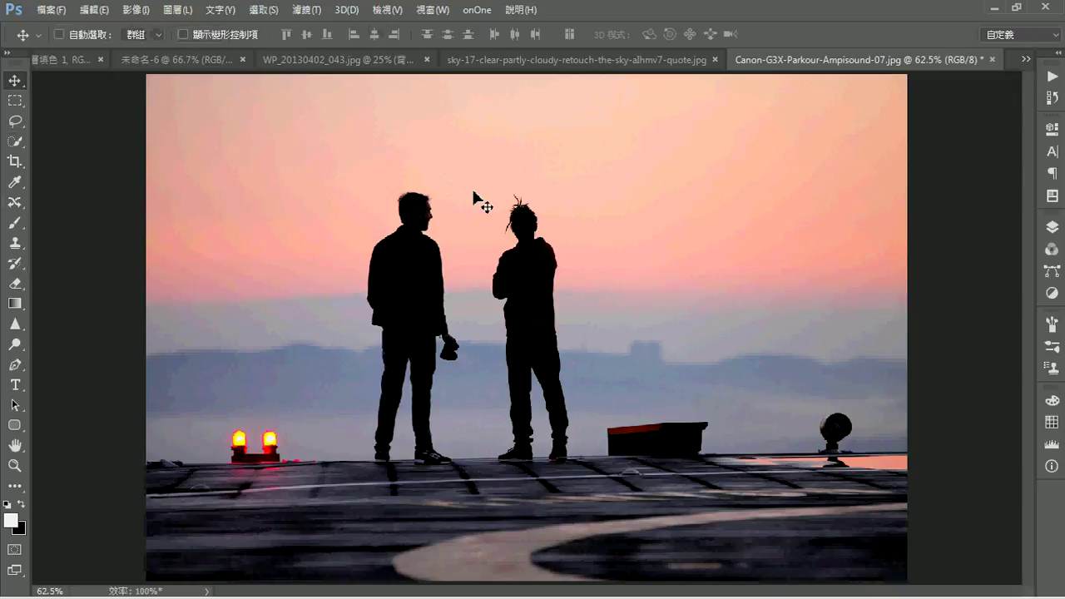
{"action": "left_click", "coordinate": [15, 121]}
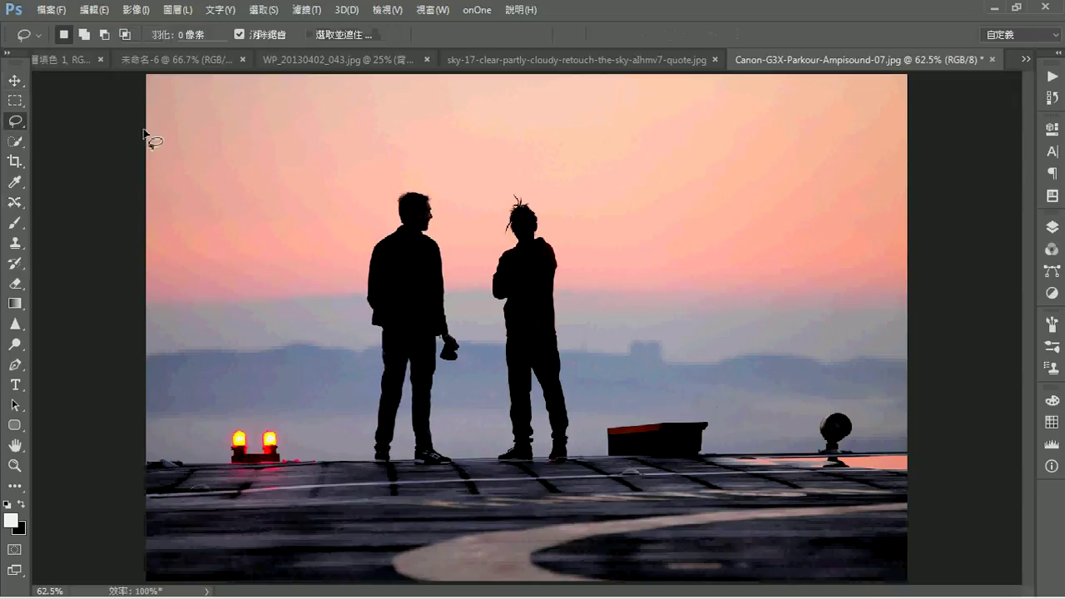
Step: Lasso the left man and drag a copy of him to the rooftop's right side
{"action": "mouse_move", "coordinate": [360, 239]}
{"action": "left_mouse_down"}
{"action": "mouse_move", "coordinate": [369, 475]}
{"action": "mouse_move", "coordinate": [419, 479]}
{"action": "mouse_move", "coordinate": [463, 447]}
{"action": "mouse_move", "coordinate": [475, 357]}
{"action": "mouse_move", "coordinate": [452, 231]}
{"action": "mouse_move", "coordinate": [410, 157]}
{"action": "mouse_move", "coordinate": [361, 243]}
{"action": "left_mouse_up"}
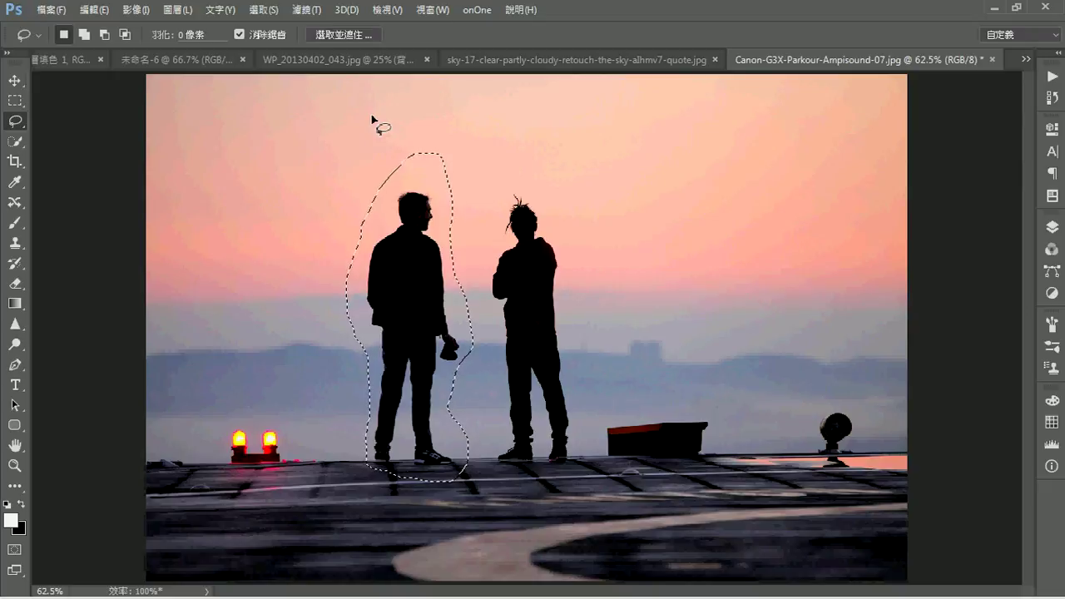
{"action": "left_click", "coordinate": [18, 82]}
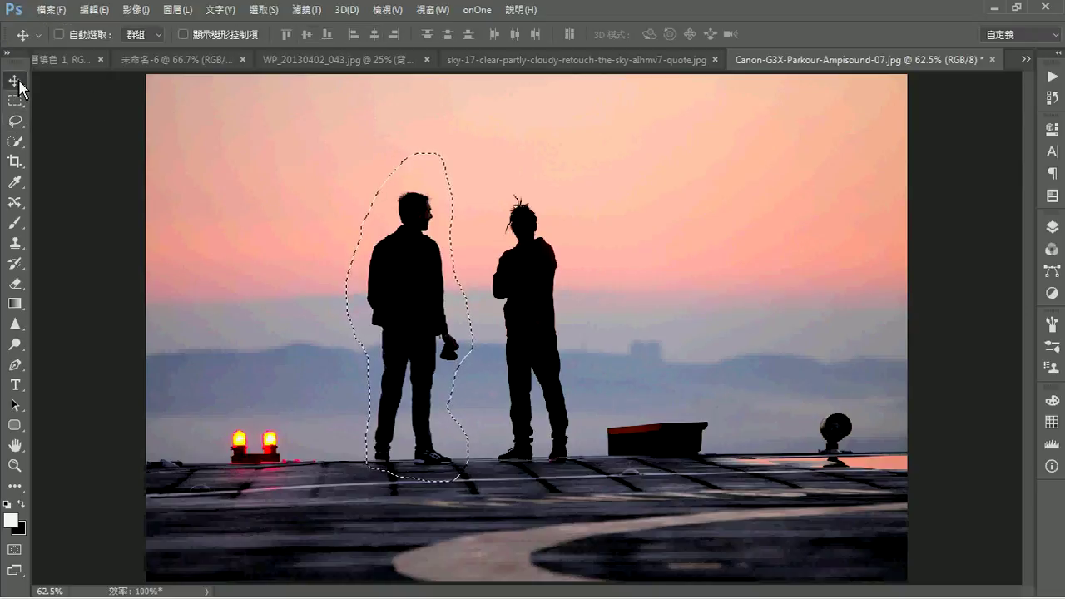
{"action": "right_click", "coordinate": [20, 82]}
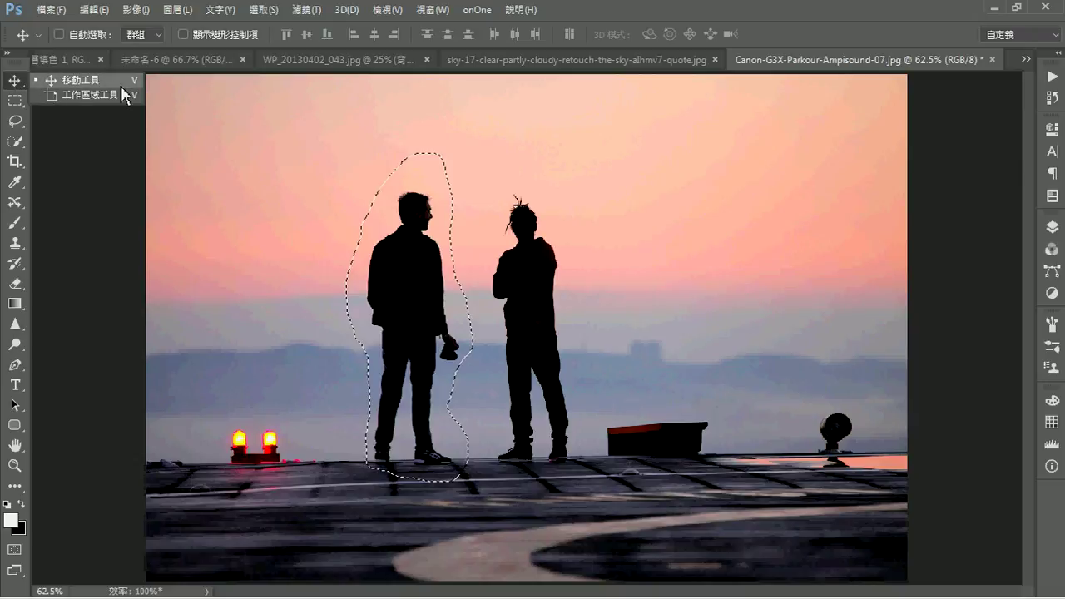
{"action": "left_click", "coordinate": [77, 80]}
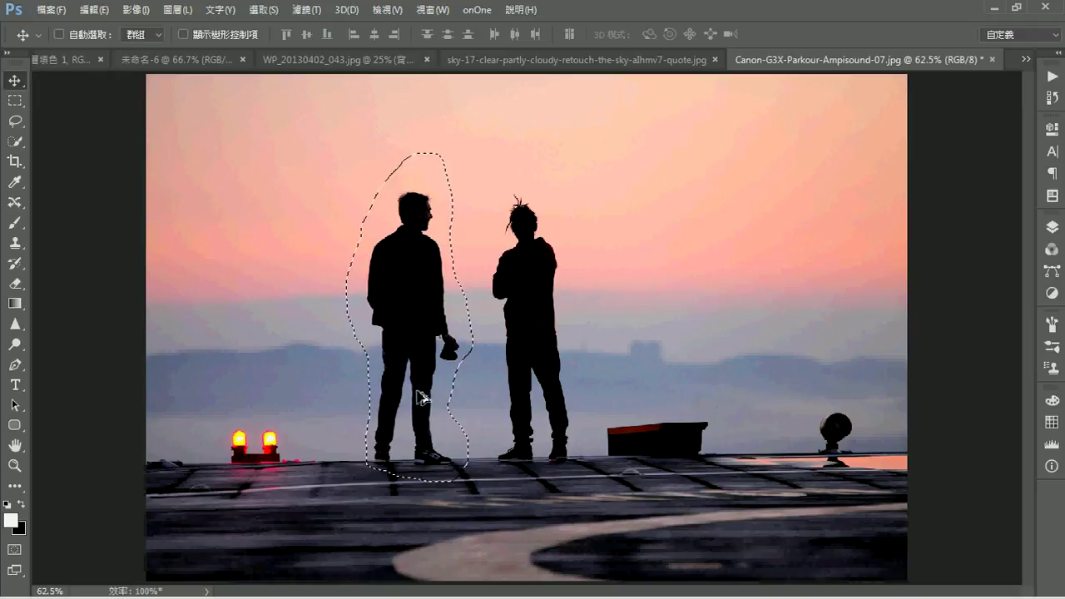
{"action": "mouse_move", "coordinate": [424, 429]}
{"action": "left_mouse_down"}
{"action": "mouse_move", "coordinate": [335, 428]}
{"action": "mouse_move", "coordinate": [744, 399]}
{"action": "mouse_move", "coordinate": [780, 418]}
{"action": "mouse_move", "coordinate": [768, 422]}
{"action": "left_mouse_up"}
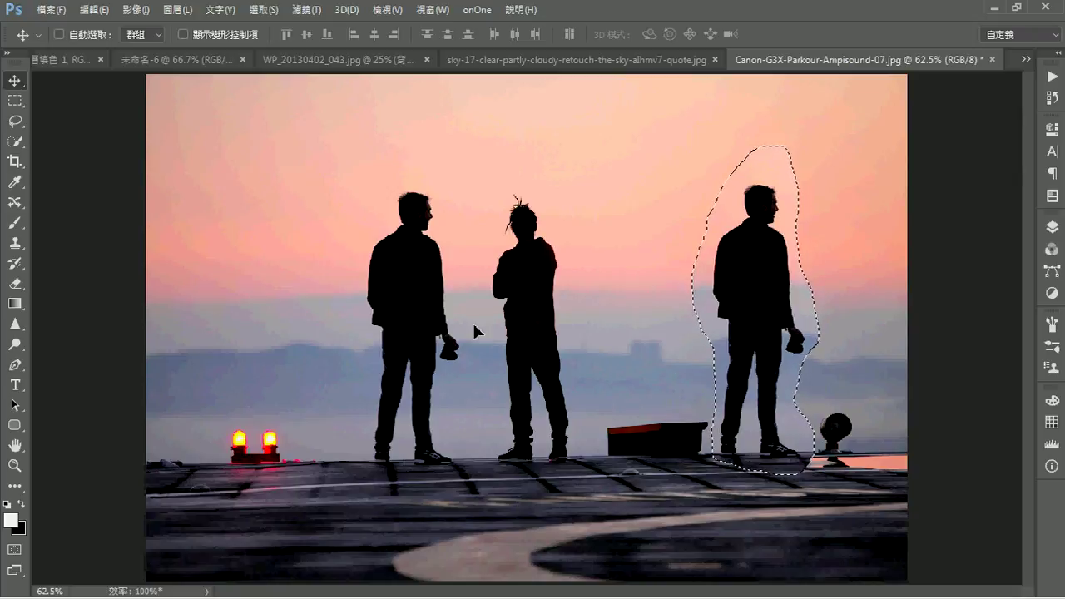
Step: Try an eraser stroke along the copied man's edge, then undo it
{"action": "left_click", "coordinate": [15, 283]}
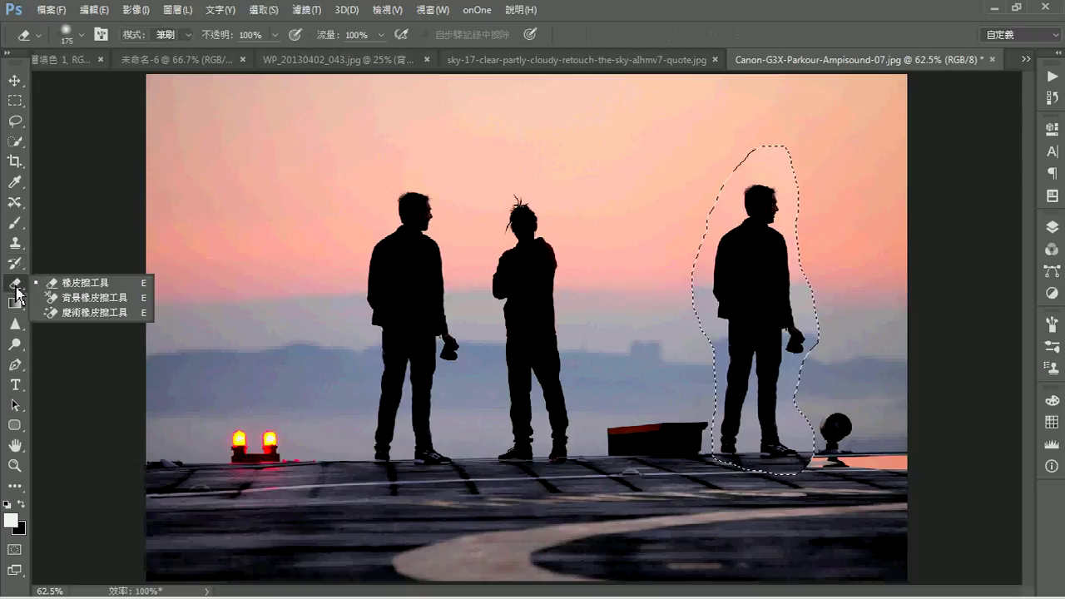
{"action": "left_click", "coordinate": [79, 278]}
{"action": "left_click_drag", "start_coordinate": [685, 251], "coordinate": [749, 108]}
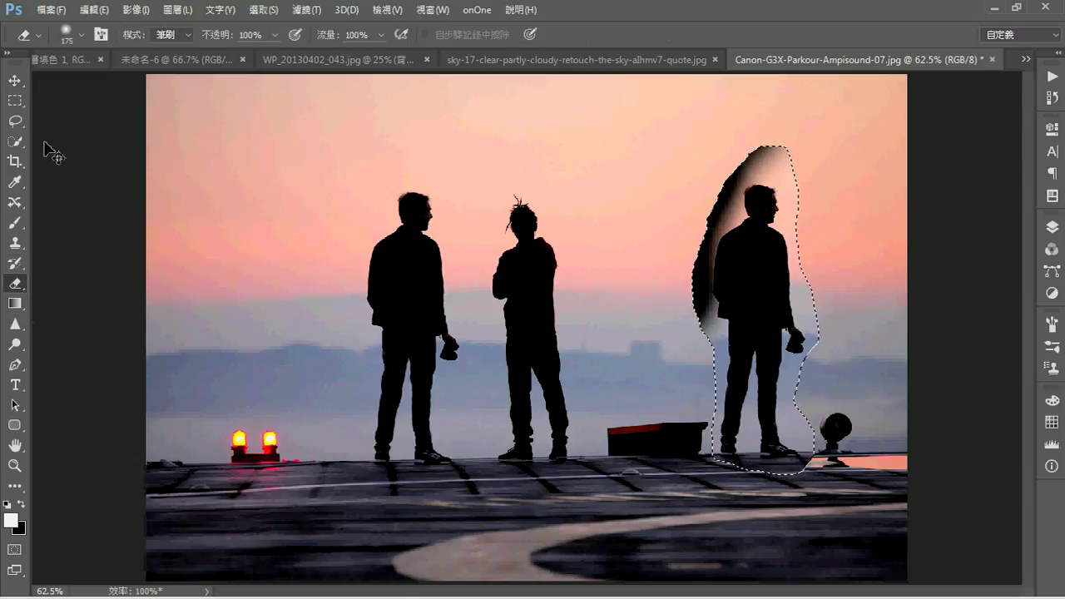
{"action": "key", "text": "ctrl+z"}
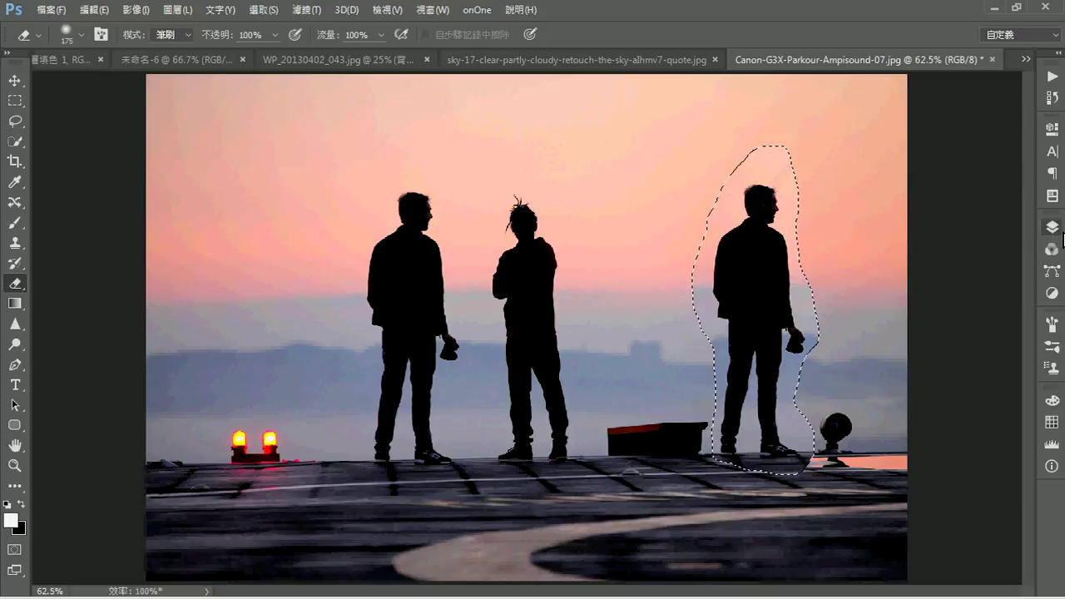
Step: Undo the erasing and the pasted copy, and duplicate 背景 into 背景 拷貝
{"action": "left_click", "coordinate": [1052, 226]}
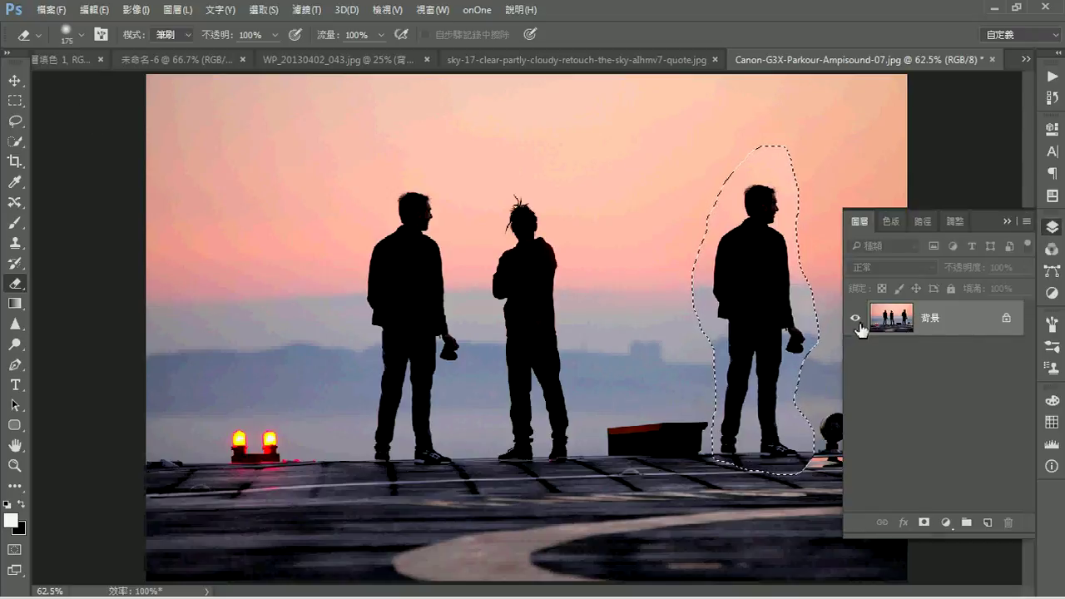
{"action": "left_click_drag", "start_coordinate": [891, 337], "coordinate": [906, 308]}
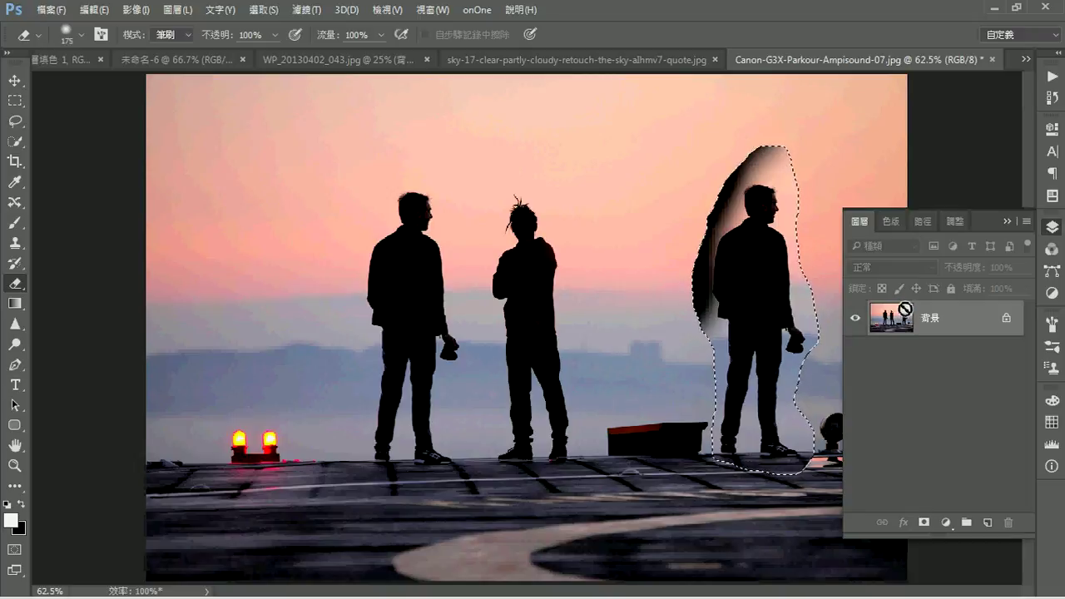
{"action": "key", "text": "ctrl+alt+z"}
{"action": "key", "text": "ctrl+alt+z"}
{"action": "left_click_drag", "start_coordinate": [938, 342], "coordinate": [987, 523]}
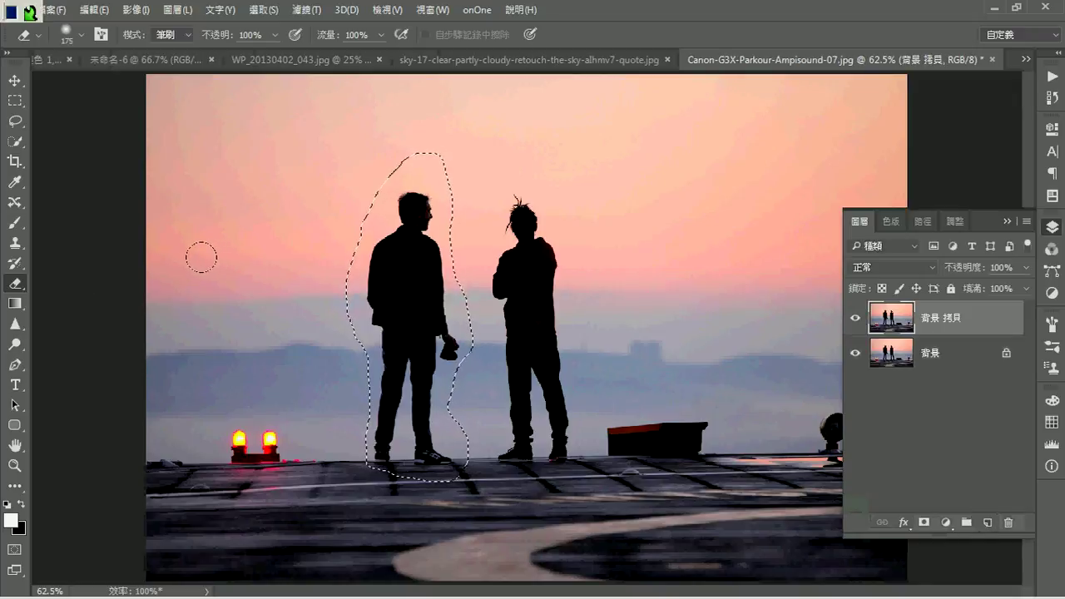
Step: On 背景 拷貝, drag a copy of the selected left man to the rooftop's right
{"action": "left_click", "coordinate": [13, 87]}
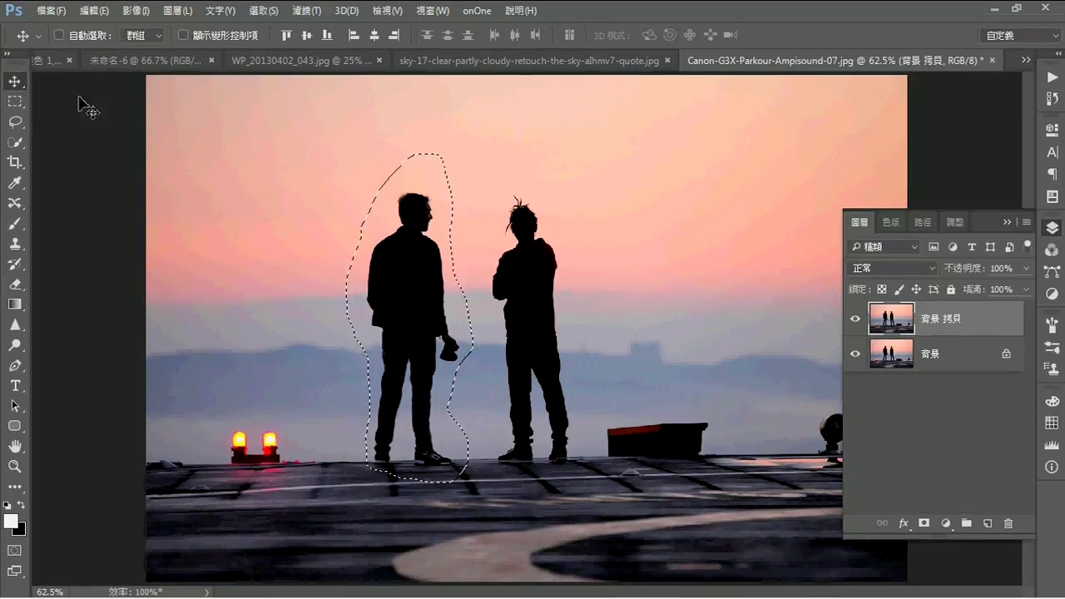
{"action": "right_click", "coordinate": [14, 83]}
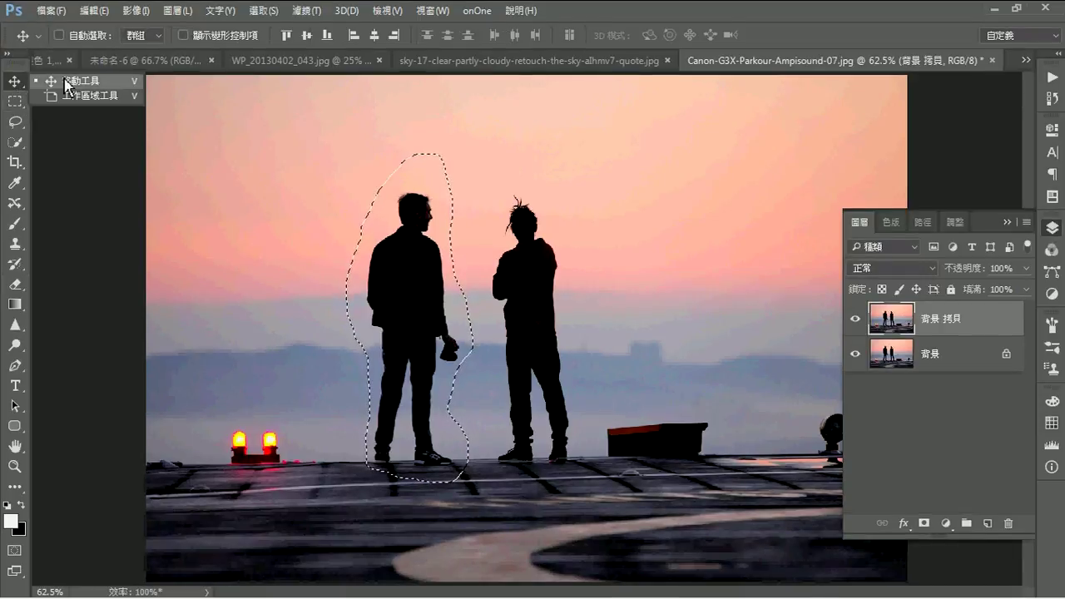
{"action": "left_click", "coordinate": [14, 83]}
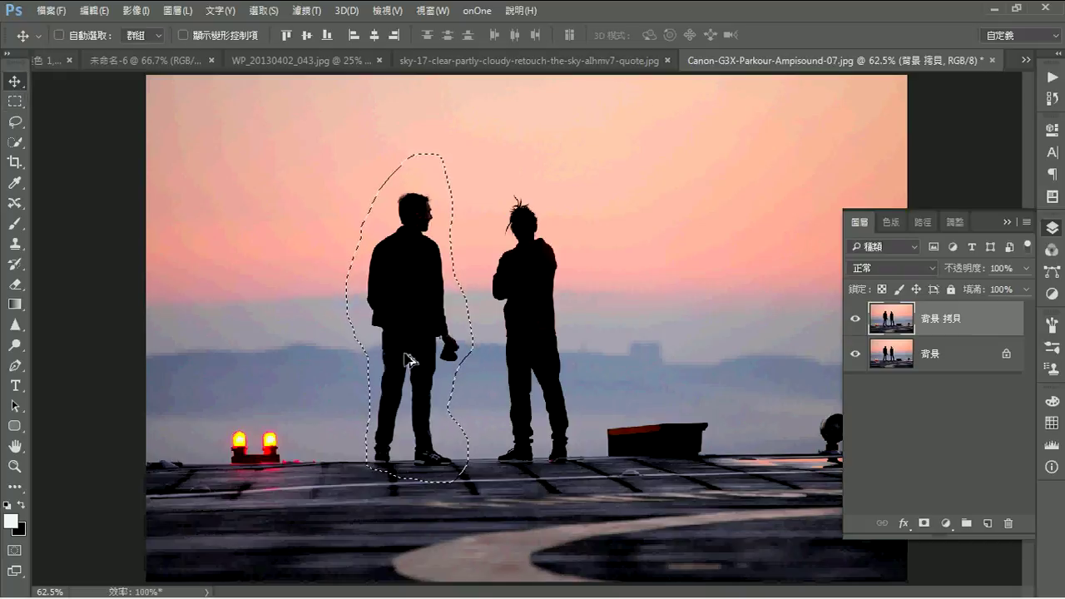
{"action": "left_click_drag", "start_coordinate": [410, 355], "coordinate": [751, 351]}
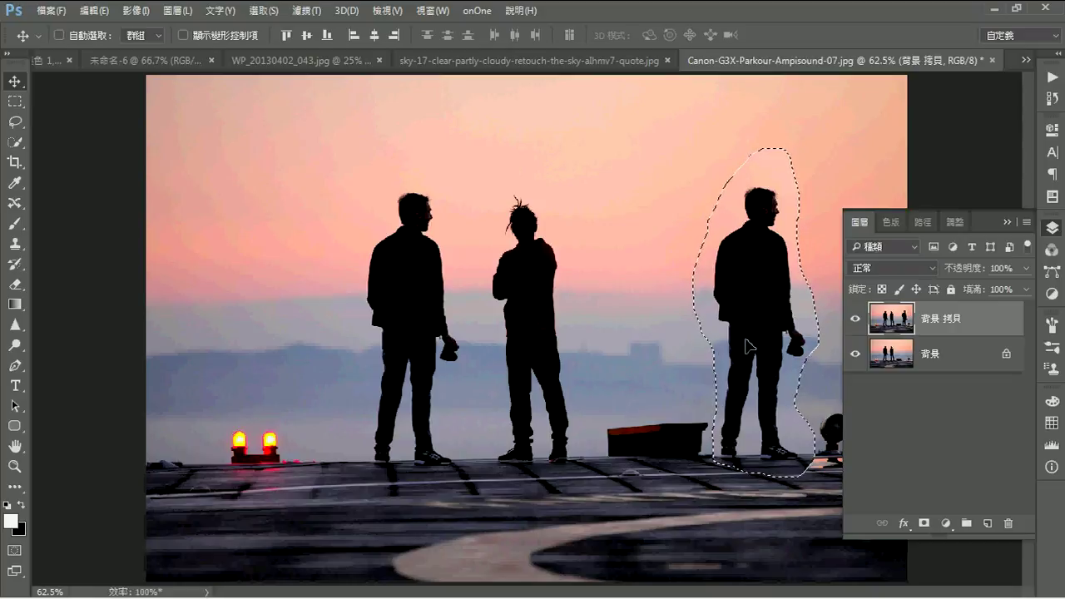
{"action": "key", "text": "e"}
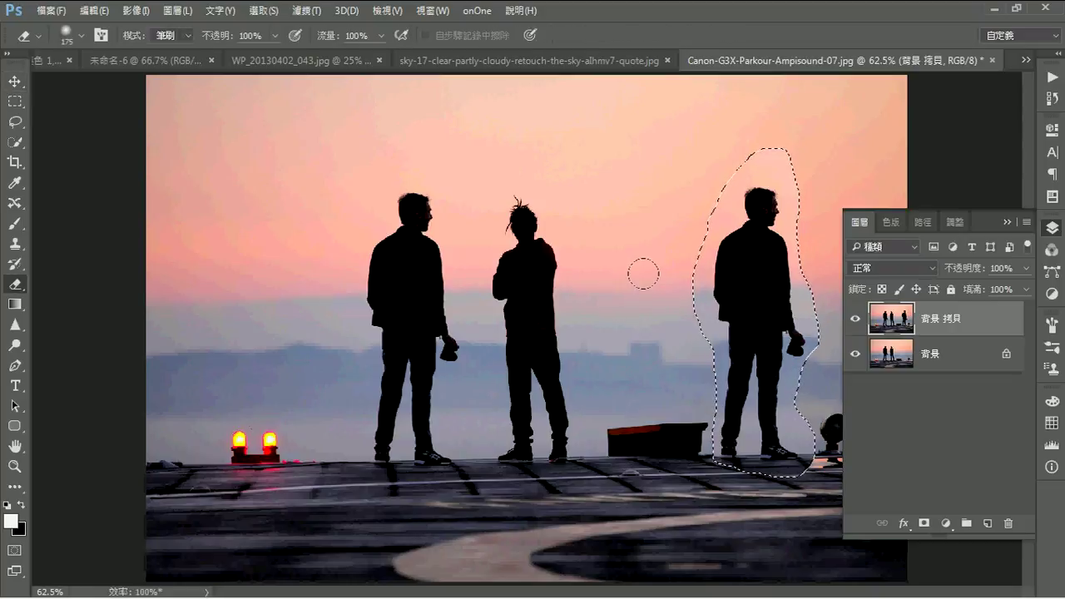
Step: Choose the standard Eraser and set its brush to 56 px with raised hardness
{"action": "right_click", "coordinate": [15, 286]}
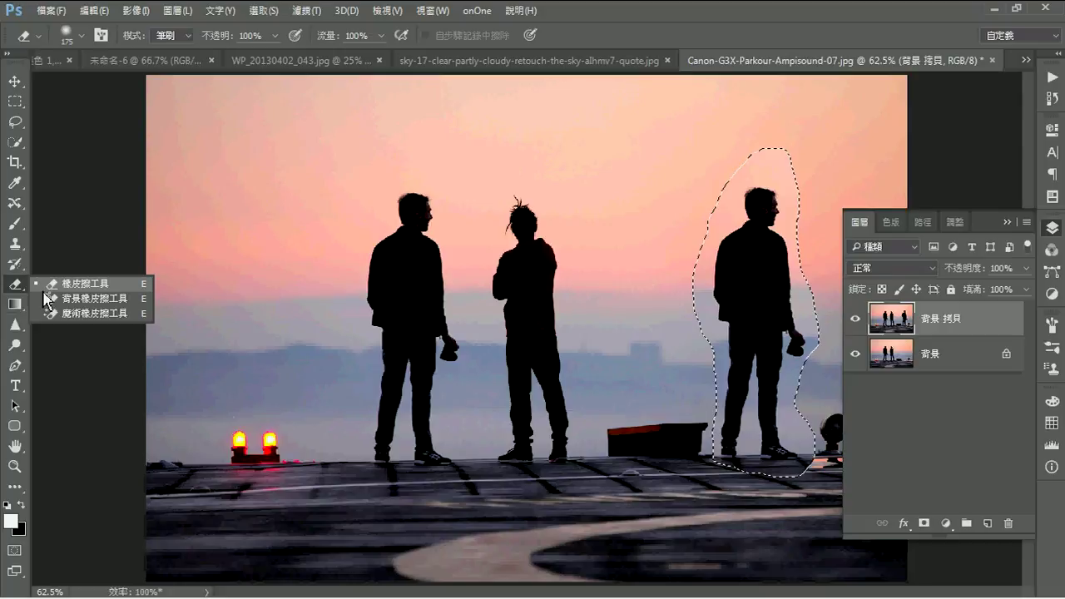
{"action": "left_click", "coordinate": [10, 294]}
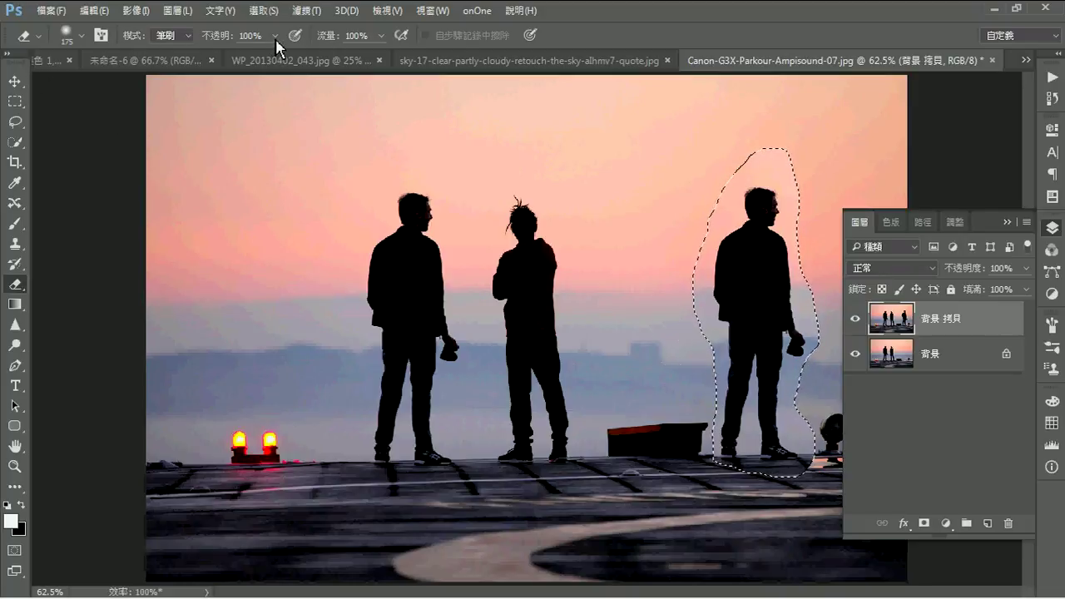
{"action": "left_click", "coordinate": [81, 36]}
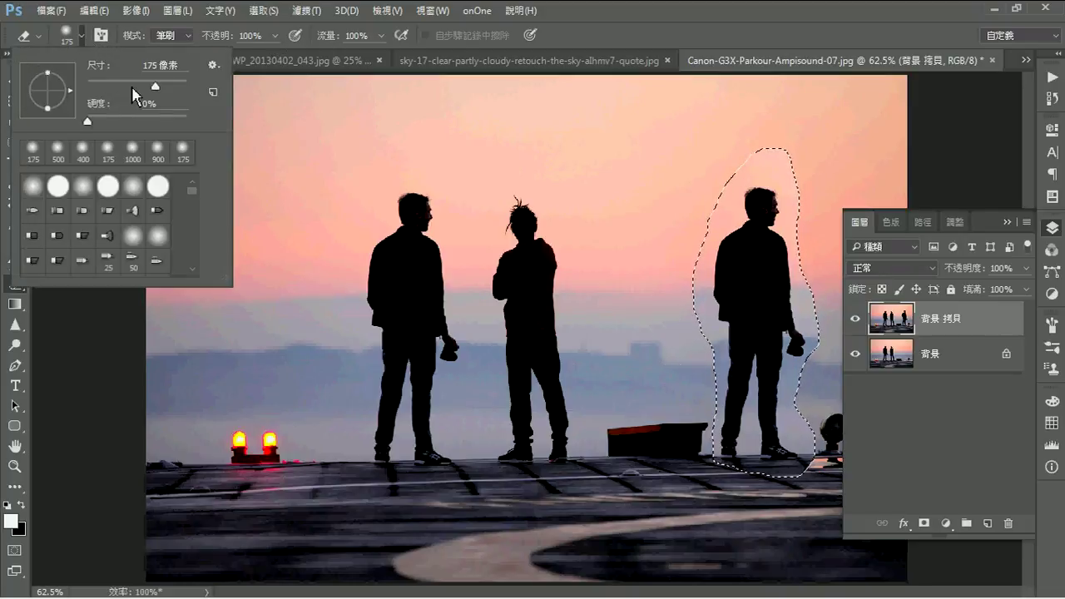
{"action": "left_click_drag", "start_coordinate": [87, 120], "coordinate": [182, 123]}
{"action": "left_click", "coordinate": [69, 40]}
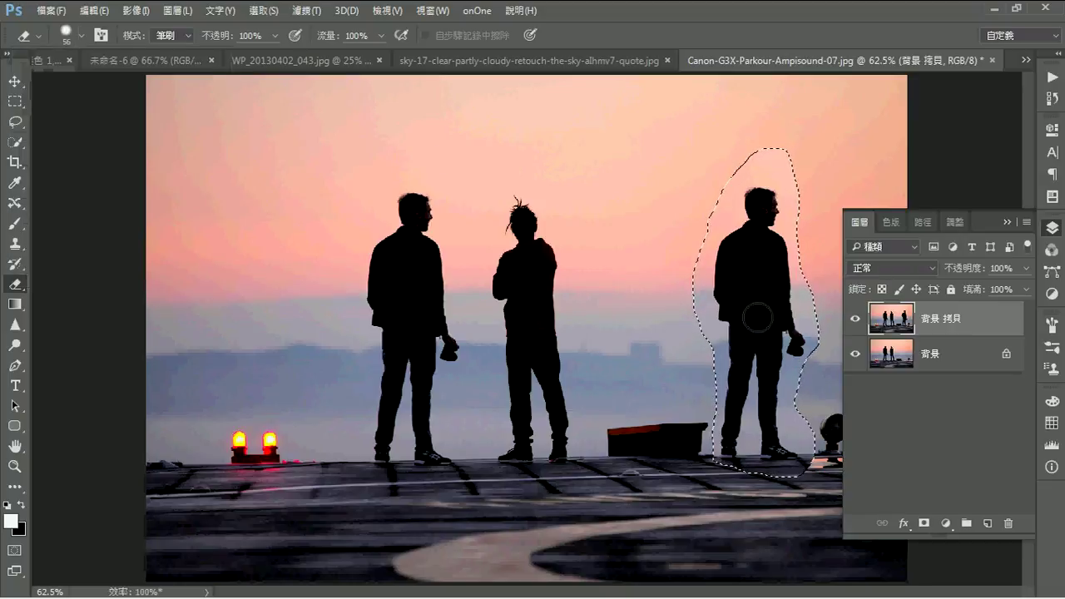